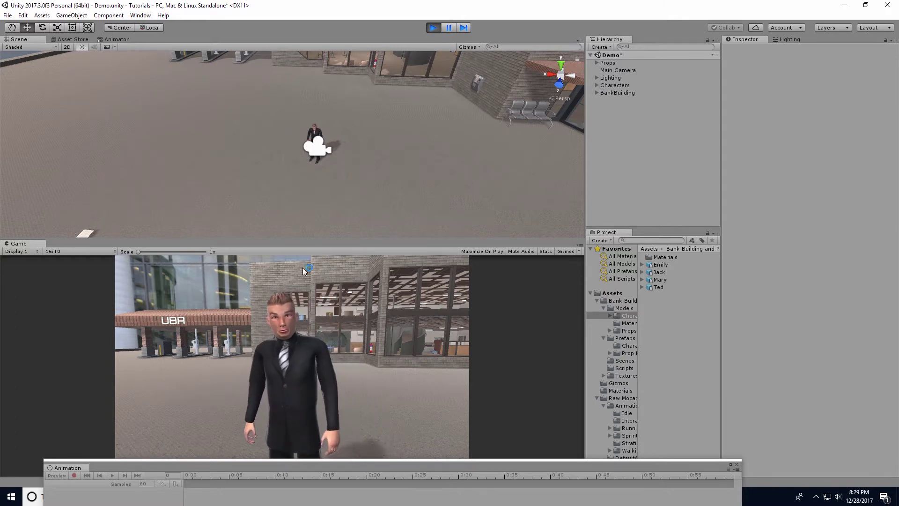
- In Play mode, select Jack, ping his JackAvatar asset in the Project, then stop playback
{"action": "left_click", "coordinate": [597, 86]}
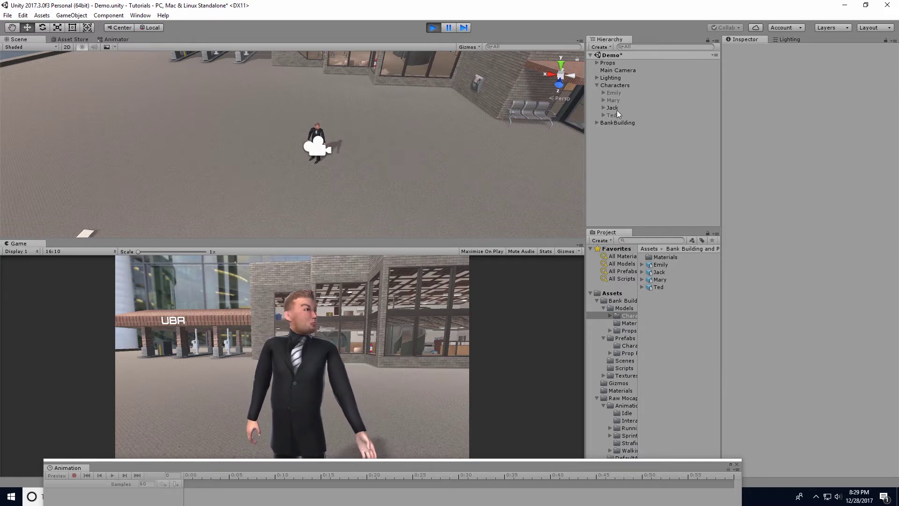
{"action": "left_click", "coordinate": [617, 109]}
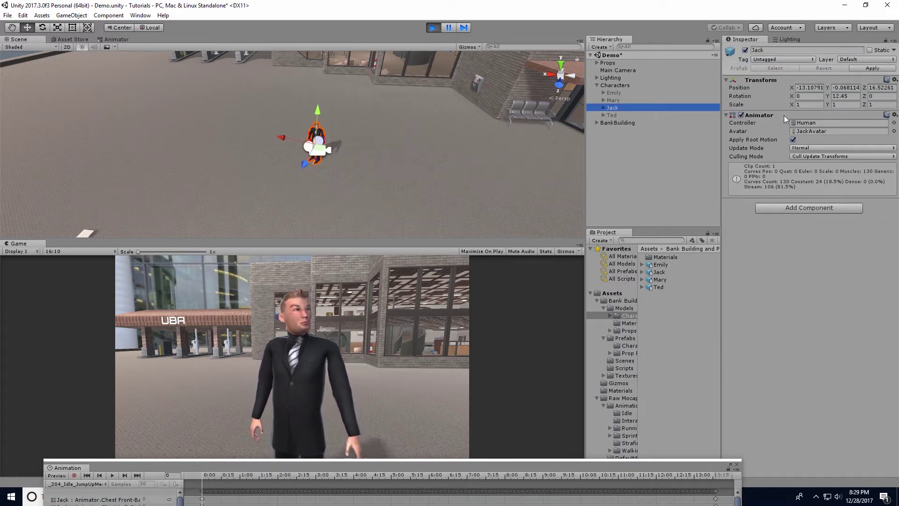
{"action": "left_click", "coordinate": [820, 130]}
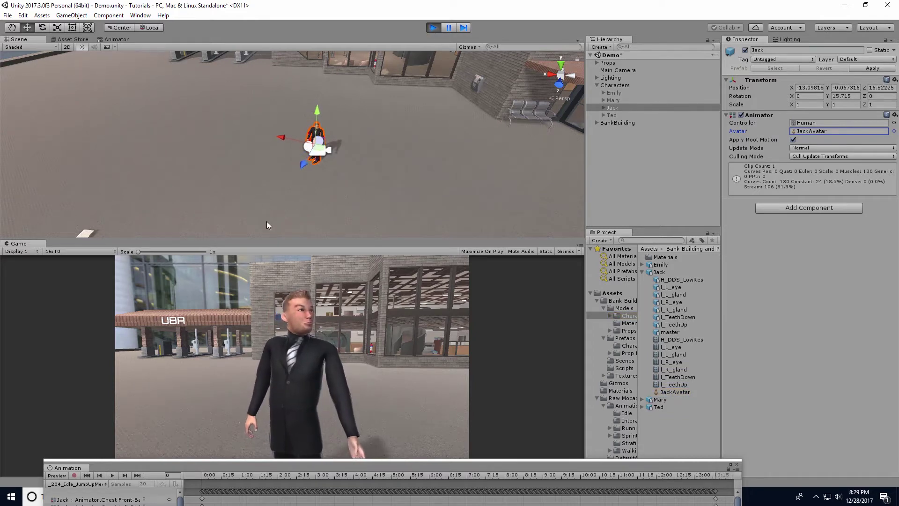
{"action": "left_click", "coordinate": [433, 28]}
- Create an empty GameObject named 'Timeline' in the Hierarchy
{"action": "left_click", "coordinate": [600, 47]}
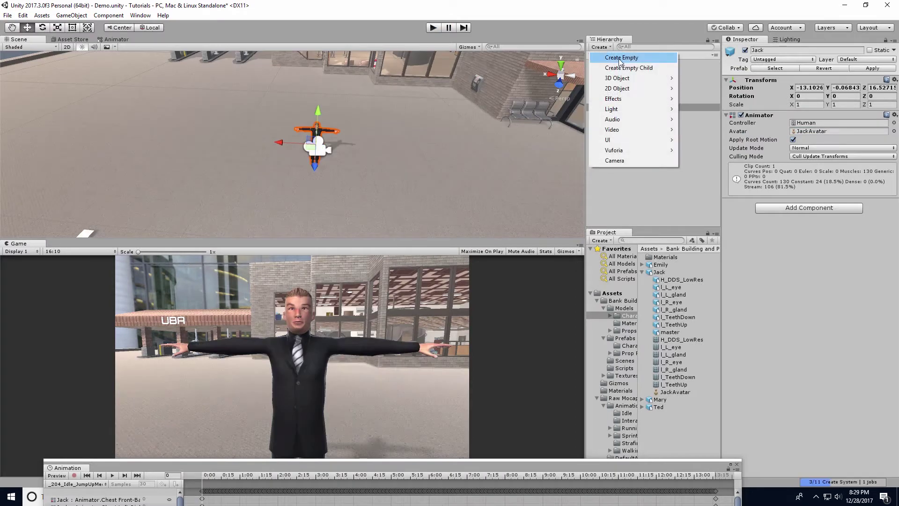
{"action": "left_click", "coordinate": [621, 58]}
{"action": "left_click", "coordinate": [814, 50]}
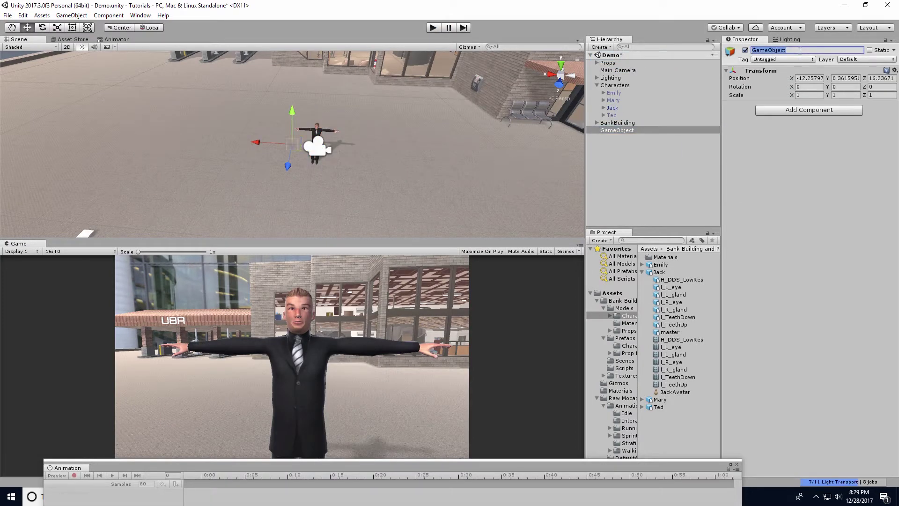
{"action": "type", "text": "Timeline"}
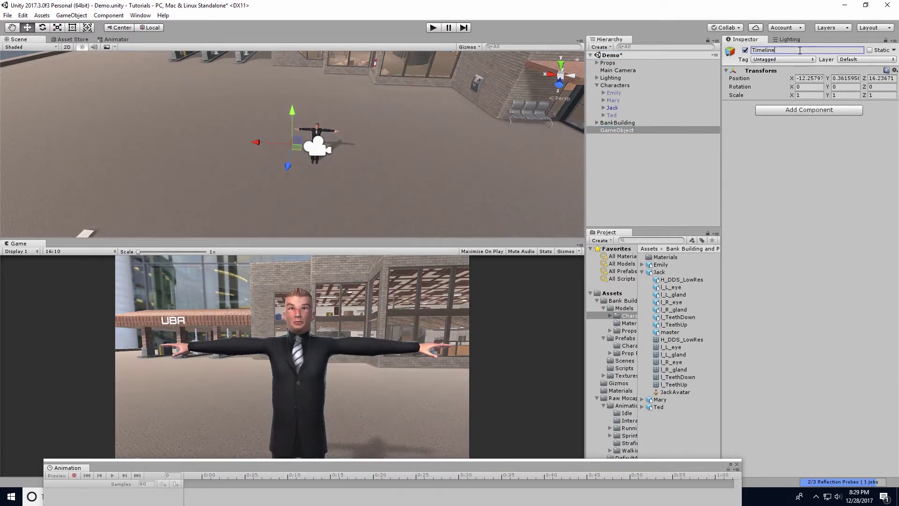
{"action": "key", "text": "Return"}
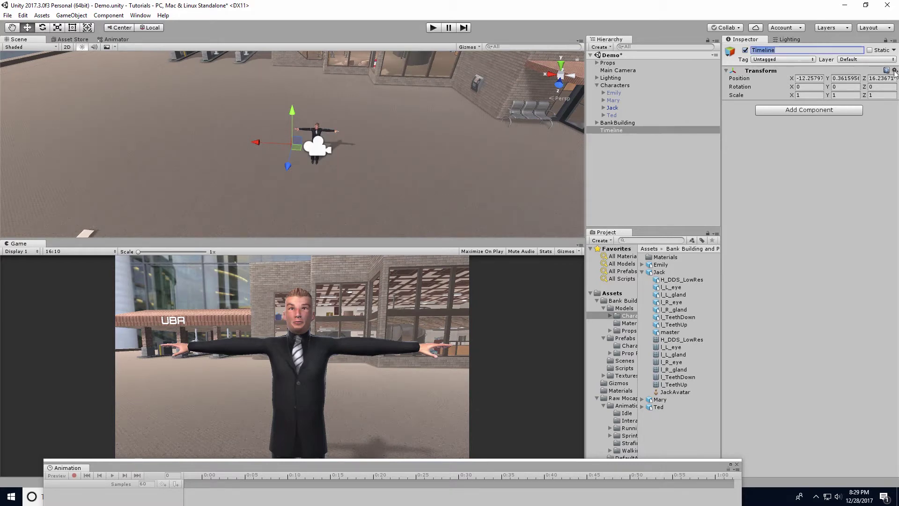
- Reset the Timeline object's transform to the scene origin and reselect it
{"action": "left_click", "coordinate": [894, 71]}
{"action": "left_click", "coordinate": [762, 79]}
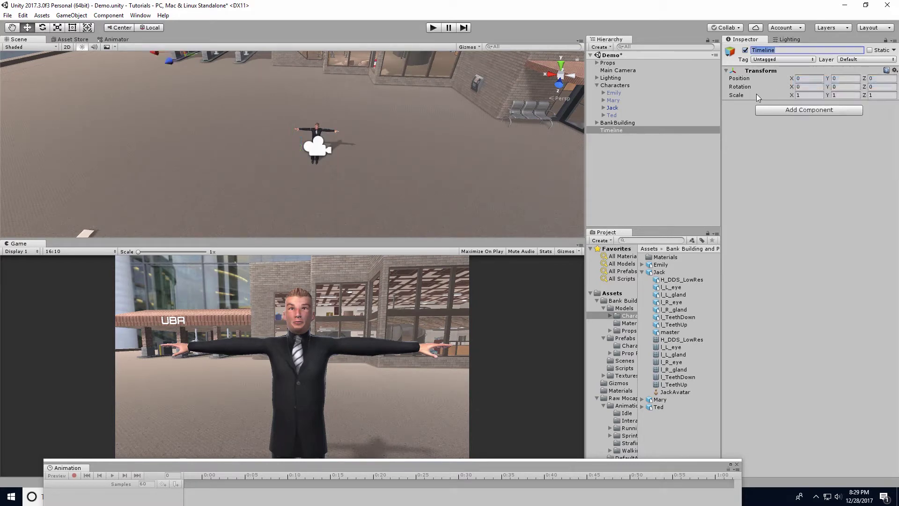
{"action": "mouse_move", "coordinate": [740, 86]}
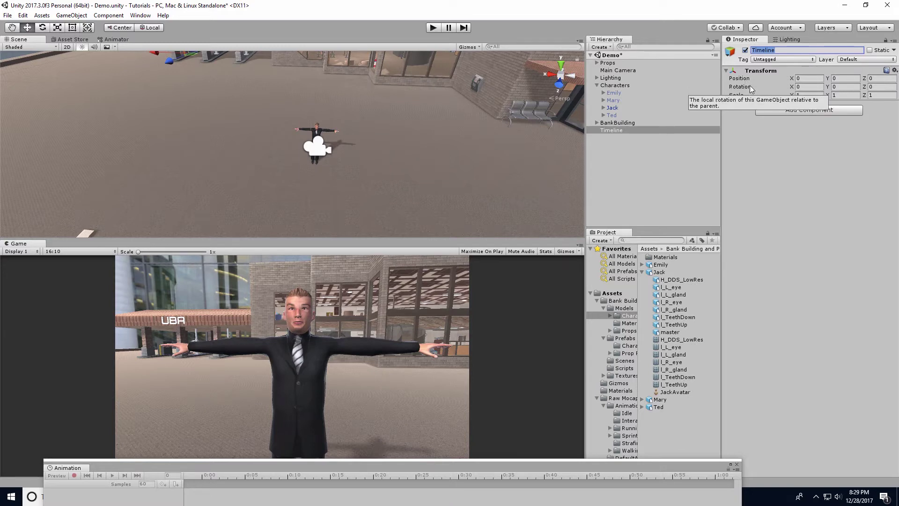
{"action": "right_click_drag", "start_coordinate": [230, 182], "coordinate": [296, 113]}
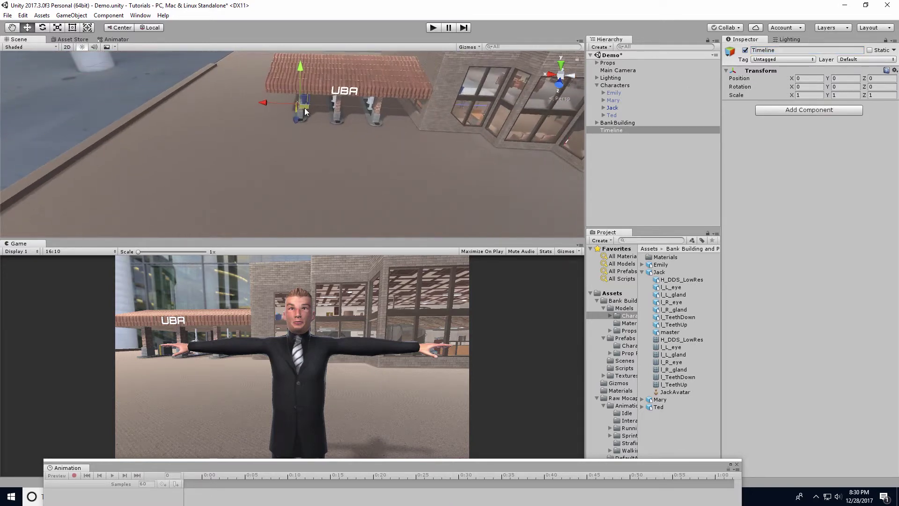
{"action": "right_click_drag", "start_coordinate": [305, 108], "coordinate": [406, 211]}
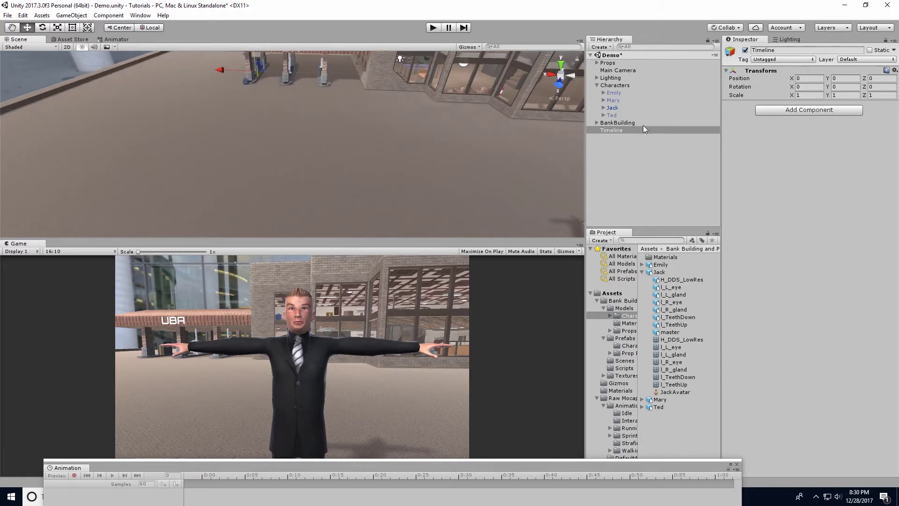
{"action": "left_click", "coordinate": [615, 129]}
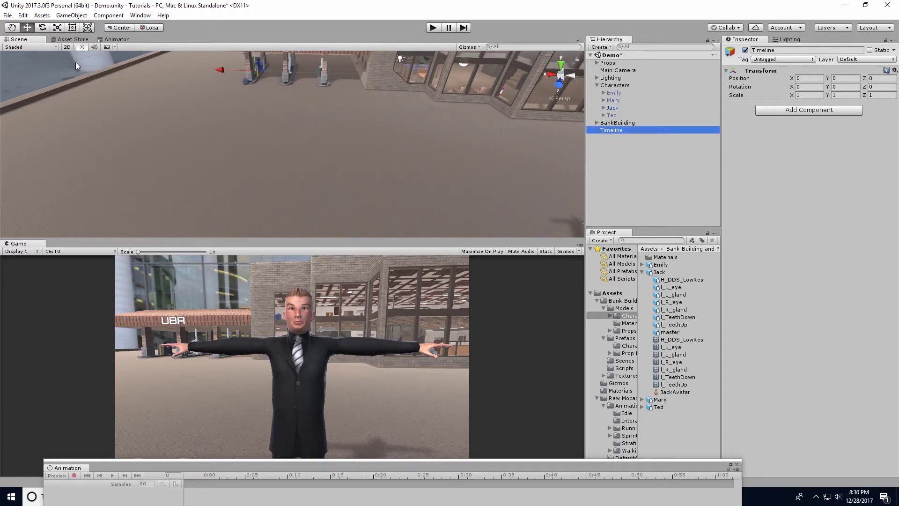
- Create a Playable Director with a new TL timeline asset, docking the Timeline window beside Game
{"action": "left_click", "coordinate": [141, 16]}
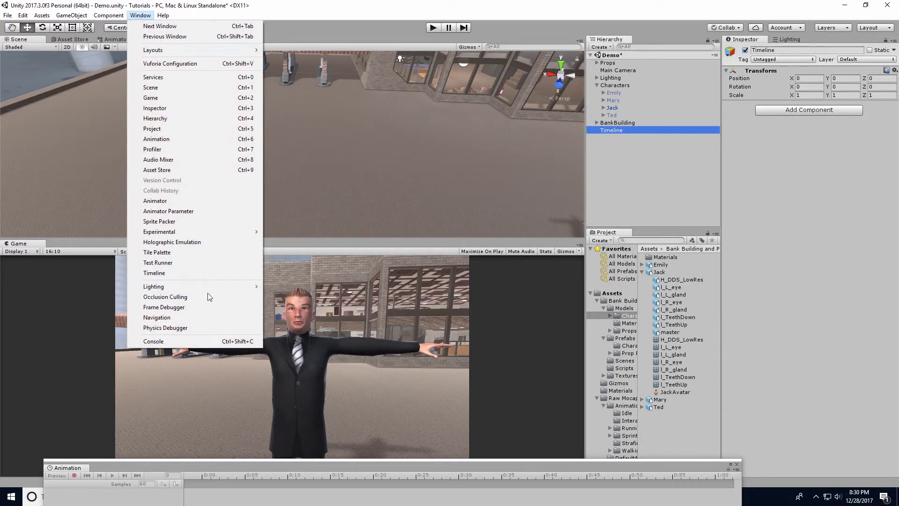
{"action": "left_click", "coordinate": [163, 273]}
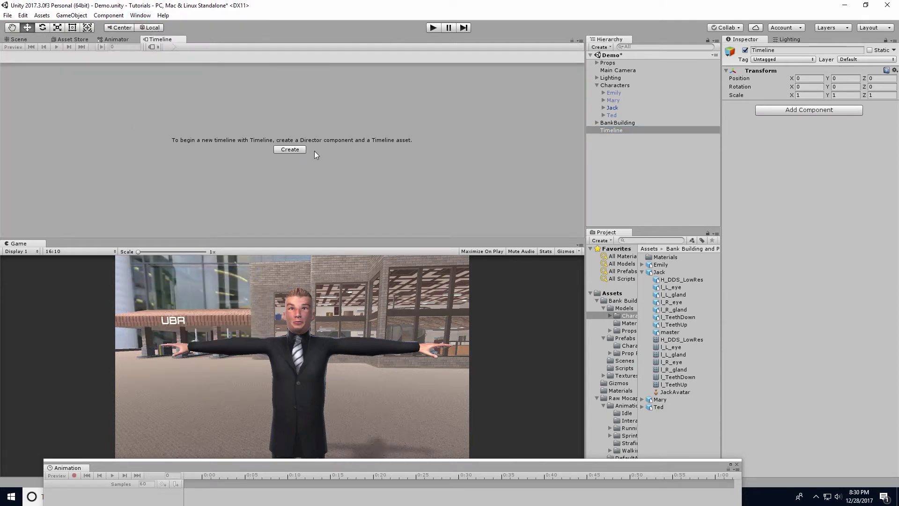
{"action": "left_click", "coordinate": [293, 151]}
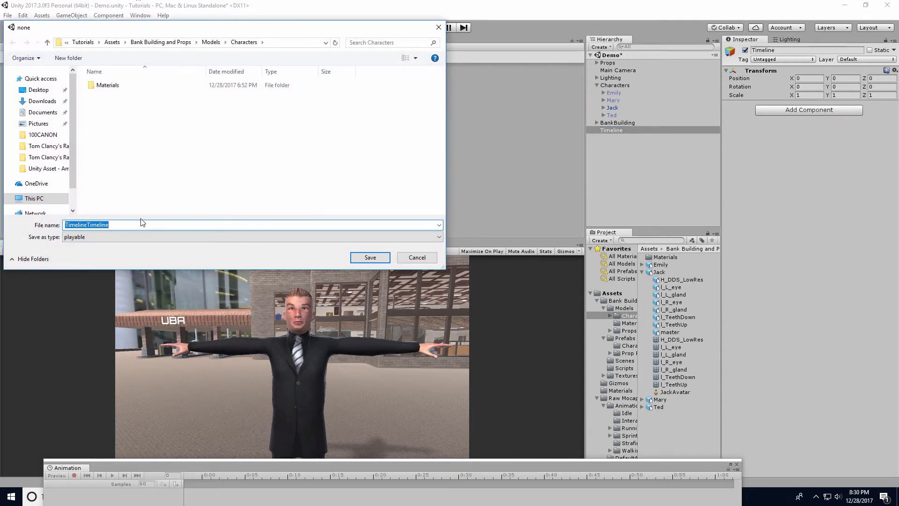
{"action": "type", "text": "TL"}
{"action": "key", "text": "Return"}
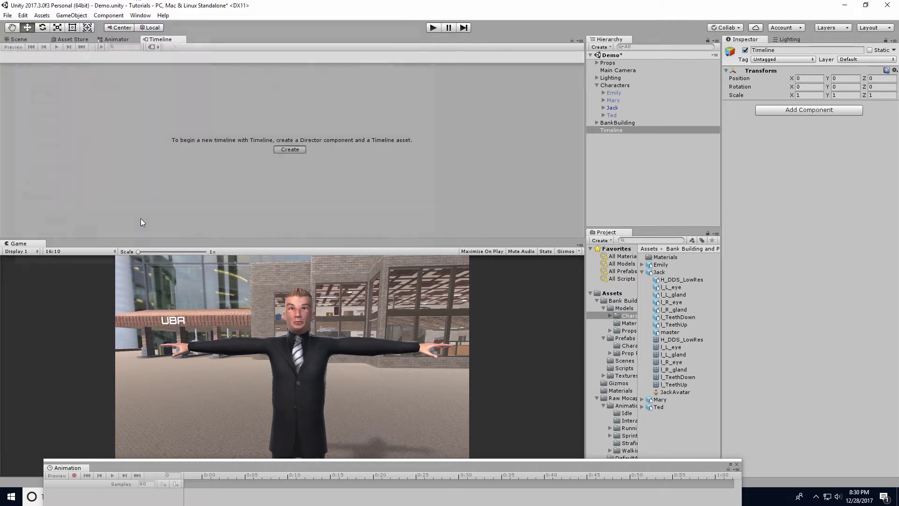
{"action": "left_click_drag", "start_coordinate": [160, 39], "coordinate": [56, 251]}
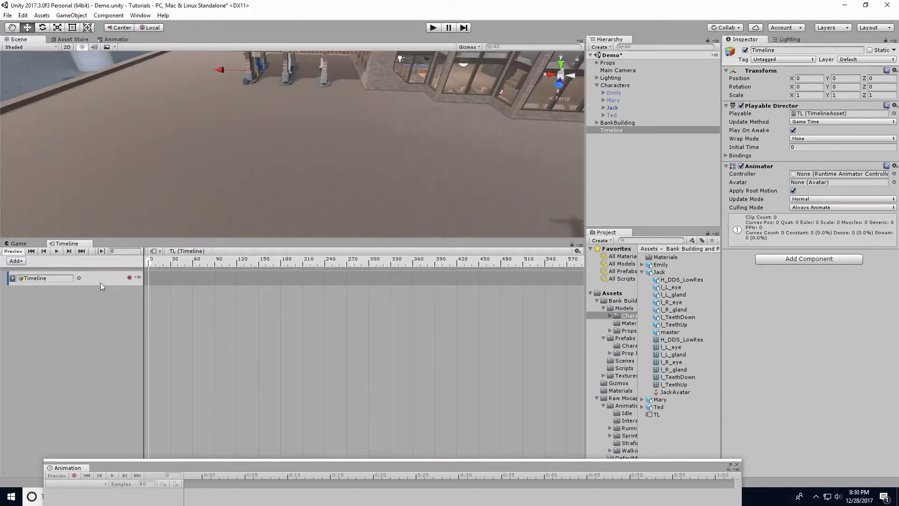
- Delete the default track and remove the Animator component from the Timeline object
{"action": "left_click", "coordinate": [101, 282]}
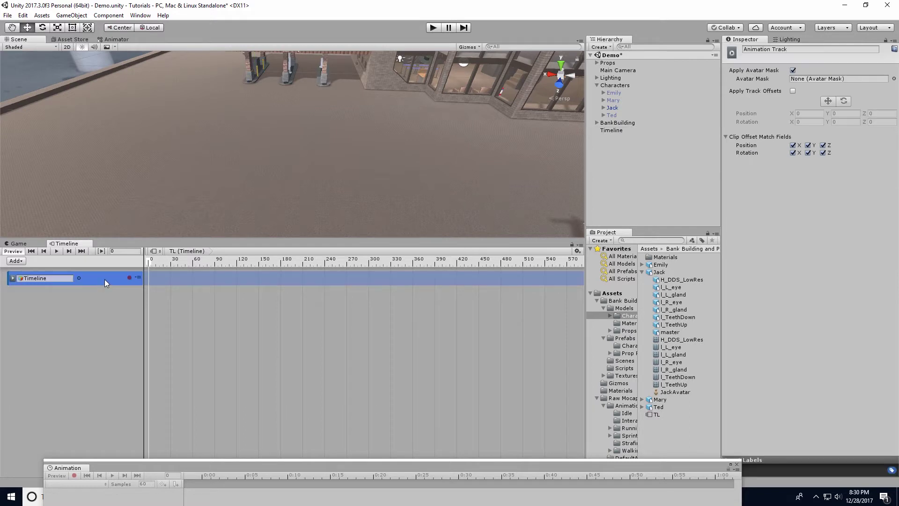
{"action": "key", "text": "Delete"}
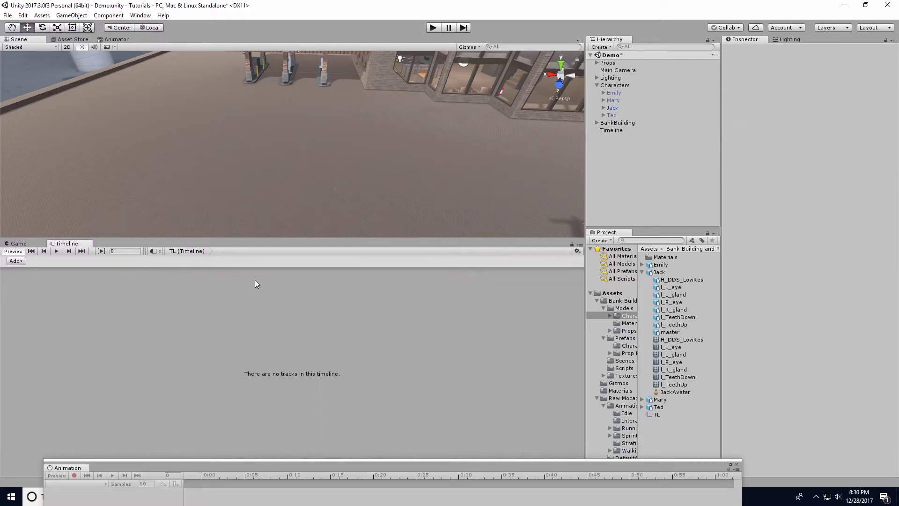
{"action": "left_click", "coordinate": [624, 132]}
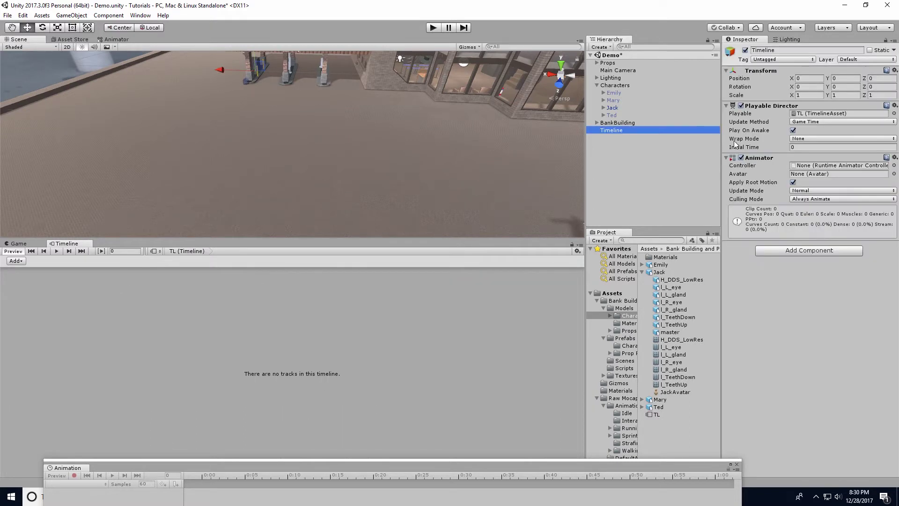
{"action": "right_click", "coordinate": [758, 160]}
{"action": "left_click", "coordinate": [798, 201]}
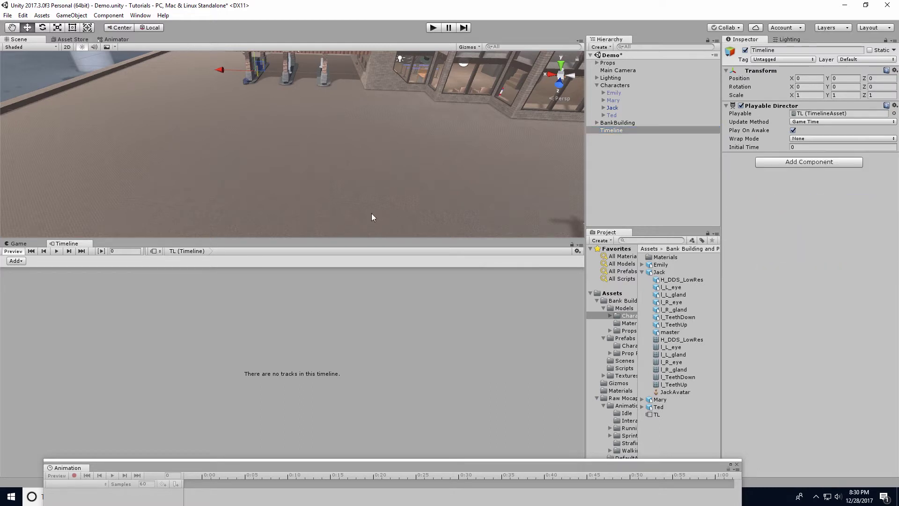
- Add an Animation Track to the TL timeline and bind Jack to it
{"action": "left_click", "coordinate": [15, 261]}
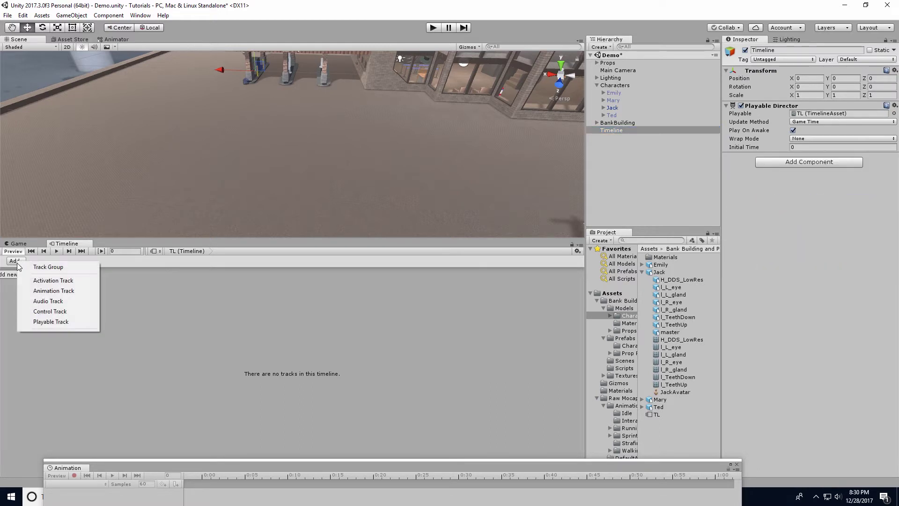
{"action": "left_click", "coordinate": [42, 291]}
{"action": "mouse_move", "coordinate": [469, 108]}
{"action": "right_mouse_down"}
{"action": "mouse_move", "coordinate": [329, 94]}
{"action": "mouse_move", "coordinate": [406, 153]}
{"action": "mouse_move", "coordinate": [324, 152]}
{"action": "right_mouse_up"}
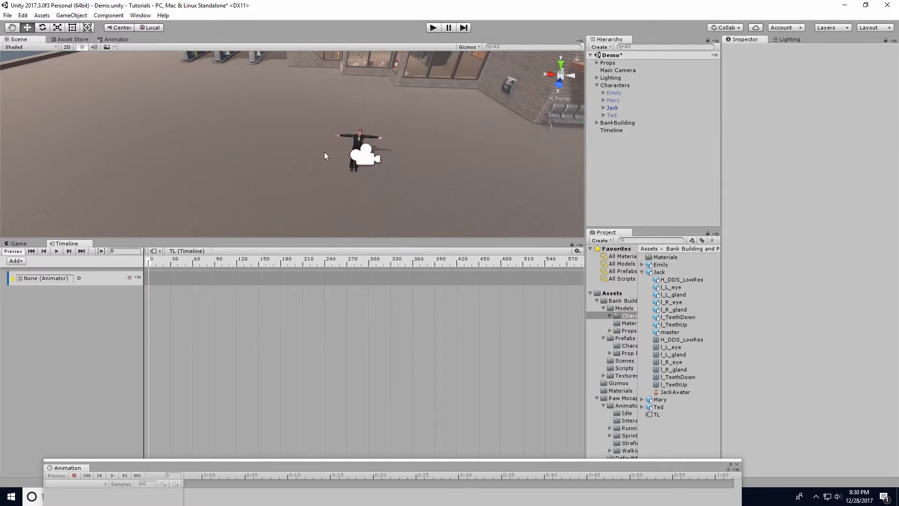
{"action": "scroll", "coordinate": [378, 150], "scroll_direction": "up", "scroll_amount": 2}
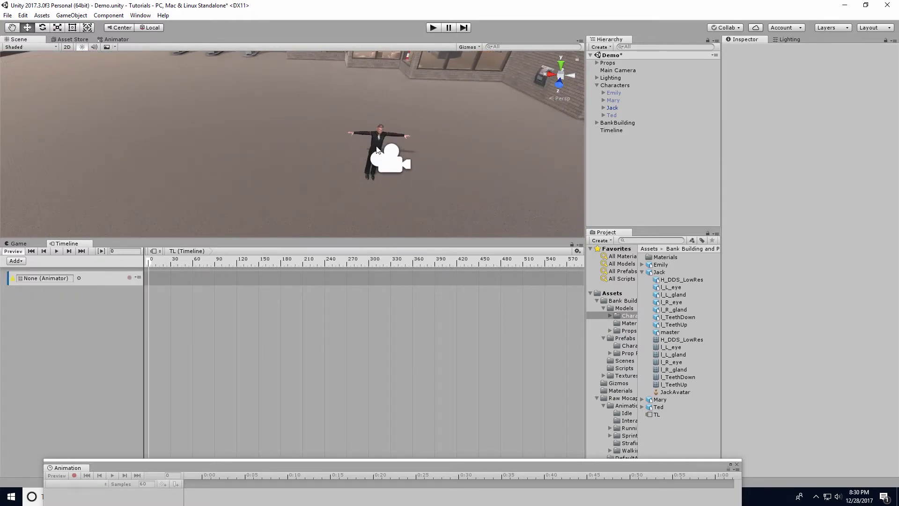
{"action": "right_click_drag", "start_coordinate": [185, 168], "coordinate": [235, 97]}
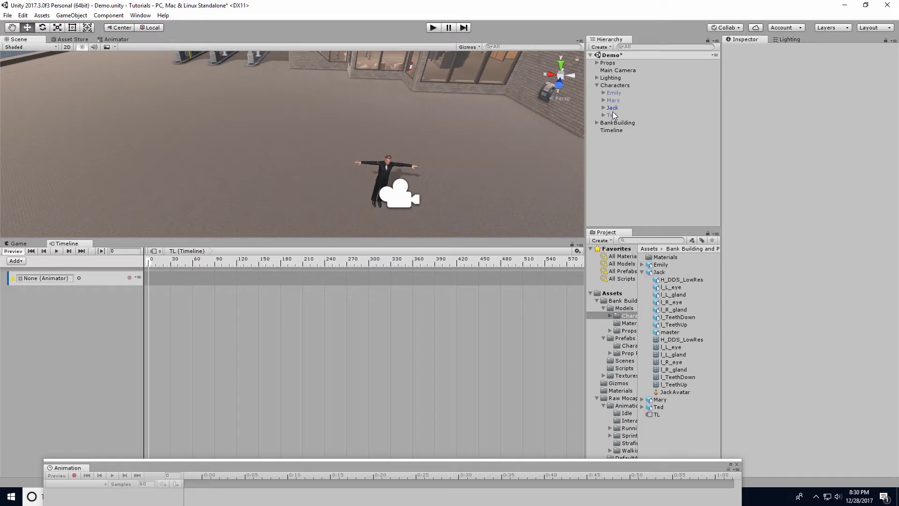
{"action": "left_click_drag", "start_coordinate": [613, 109], "coordinate": [63, 283]}
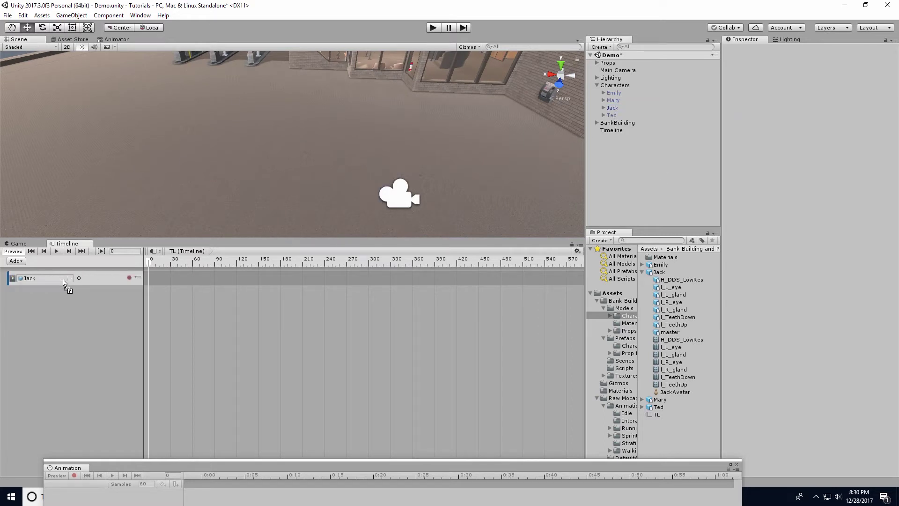
- Reframe the scene view near the UBA building and select Jack
{"action": "mouse_move", "coordinate": [362, 189]}
{"action": "right_mouse_down"}
{"action": "mouse_move", "coordinate": [317, 204]}
{"action": "mouse_move", "coordinate": [311, 161]}
{"action": "mouse_move", "coordinate": [333, 148]}
{"action": "mouse_move", "coordinate": [405, 141]}
{"action": "mouse_move", "coordinate": [261, 172]}
{"action": "mouse_move", "coordinate": [454, 216]}
{"action": "mouse_move", "coordinate": [490, 202]}
{"action": "mouse_move", "coordinate": [474, 219]}
{"action": "right_mouse_up"}
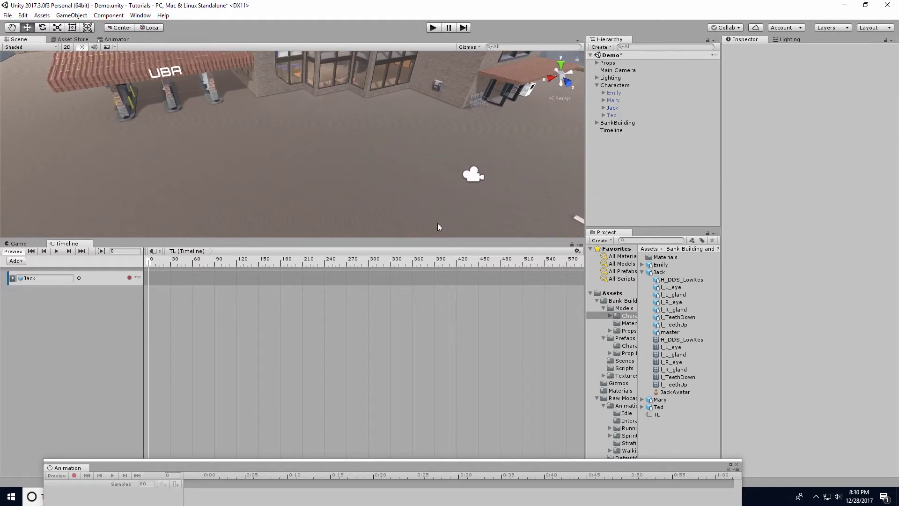
{"action": "mouse_move", "coordinate": [166, 132]}
{"action": "right_mouse_down"}
{"action": "mouse_move", "coordinate": [415, 144]}
{"action": "mouse_move", "coordinate": [335, 126]}
{"action": "mouse_move", "coordinate": [306, 81]}
{"action": "mouse_move", "coordinate": [329, 128]}
{"action": "mouse_move", "coordinate": [321, 97]}
{"action": "mouse_move", "coordinate": [715, 136]}
{"action": "right_mouse_up"}
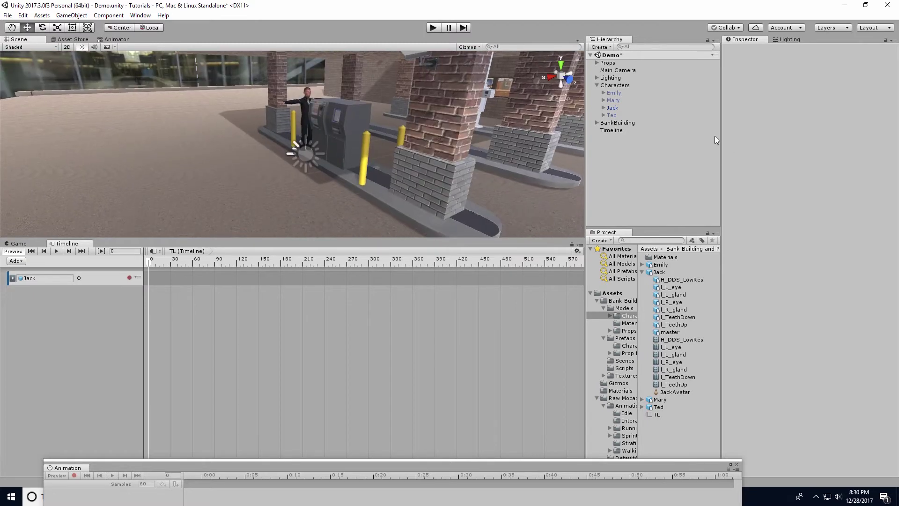
{"action": "left_click", "coordinate": [611, 130]}
{"action": "mouse_move", "coordinate": [319, 153]}
{"action": "right_mouse_down"}
{"action": "mouse_move", "coordinate": [355, 179]}
{"action": "mouse_move", "coordinate": [421, 185]}
{"action": "mouse_move", "coordinate": [466, 154]}
{"action": "mouse_move", "coordinate": [251, 217]}
{"action": "mouse_move", "coordinate": [396, 163]}
{"action": "mouse_move", "coordinate": [239, 96]}
{"action": "mouse_move", "coordinate": [521, 145]}
{"action": "mouse_move", "coordinate": [514, 177]}
{"action": "mouse_move", "coordinate": [695, 70]}
{"action": "right_mouse_up"}
{"action": "left_click", "coordinate": [618, 107]}
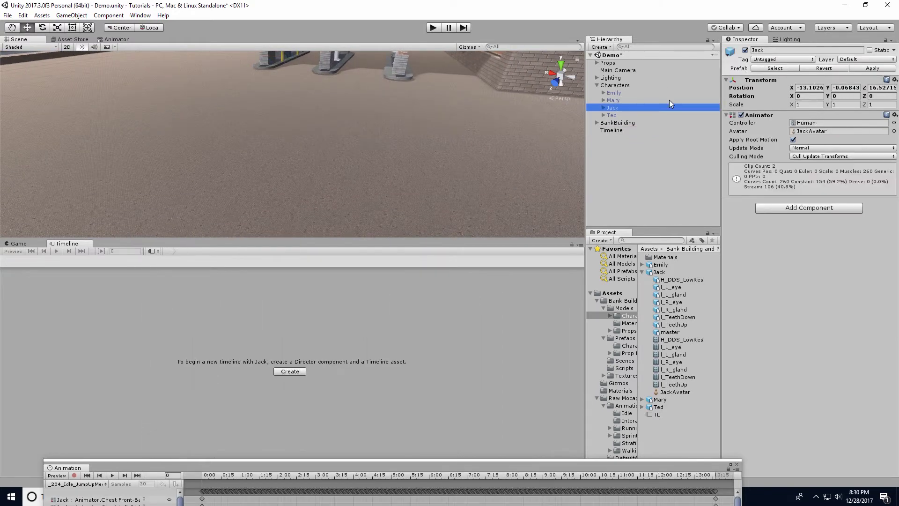
- Copy the values of Jack's Transform component
{"action": "right_click", "coordinate": [765, 79]}
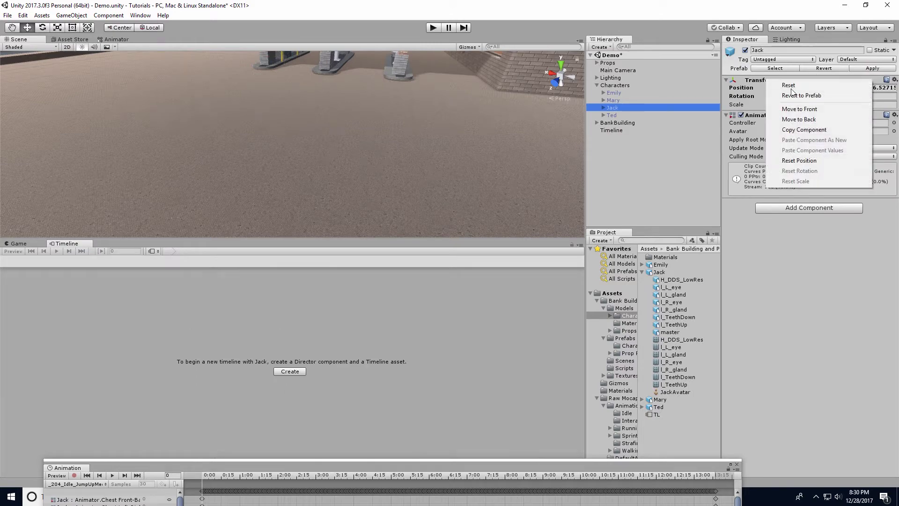
{"action": "left_click", "coordinate": [810, 129]}
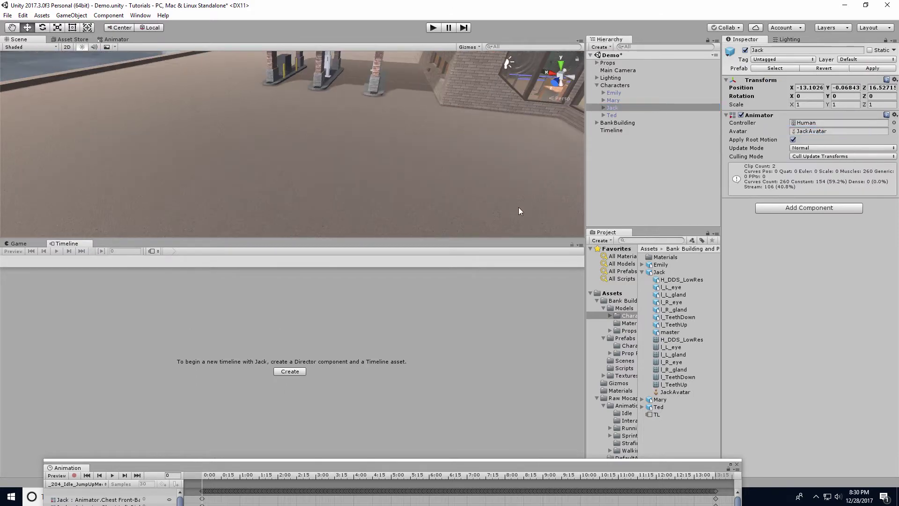
{"action": "mouse_move", "coordinate": [519, 207]}
{"action": "right_mouse_down"}
{"action": "mouse_move", "coordinate": [441, 165]}
{"action": "mouse_move", "coordinate": [362, 162]}
{"action": "mouse_move", "coordinate": [403, 117]}
{"action": "mouse_move", "coordinate": [420, 176]}
{"action": "mouse_move", "coordinate": [412, 175]}
{"action": "right_mouse_up"}
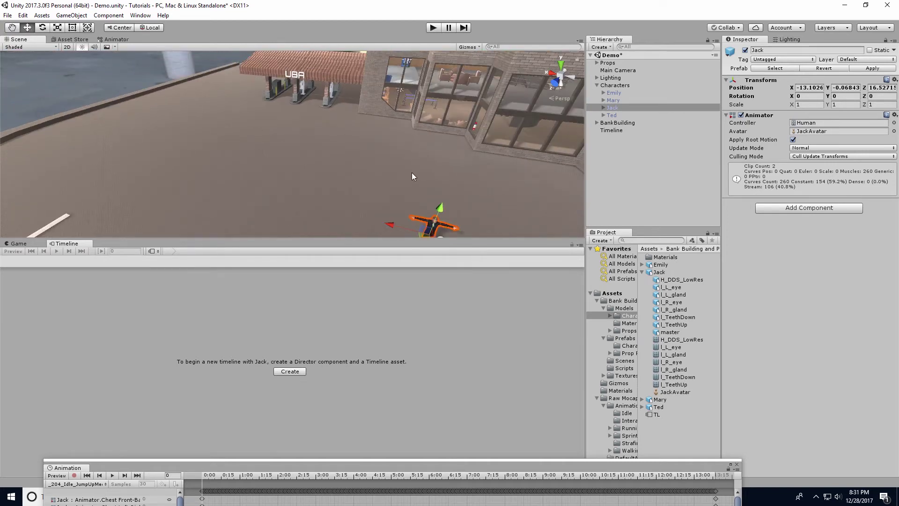
- Record the pasted Transform values as a keyframe on Jack's timeline track
{"action": "left_click", "coordinate": [615, 130]}
{"action": "left_click", "coordinate": [92, 278]}
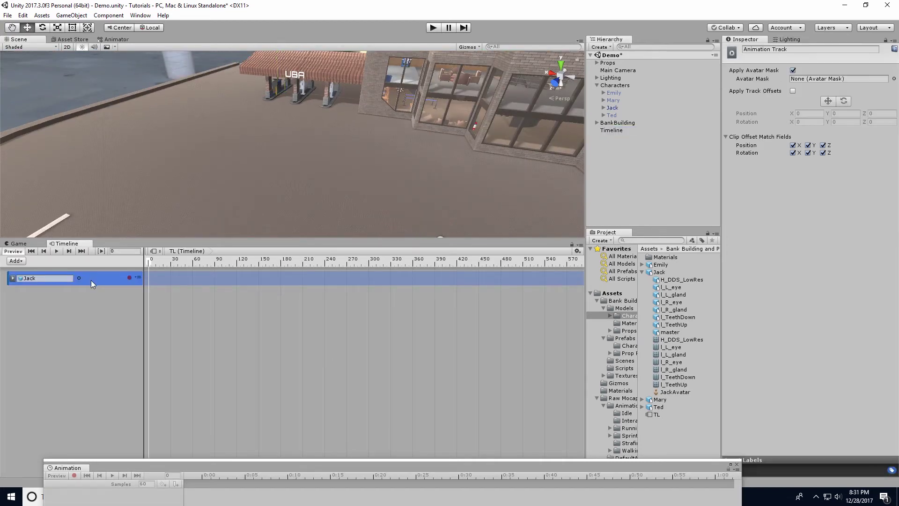
{"action": "left_click", "coordinate": [131, 279]}
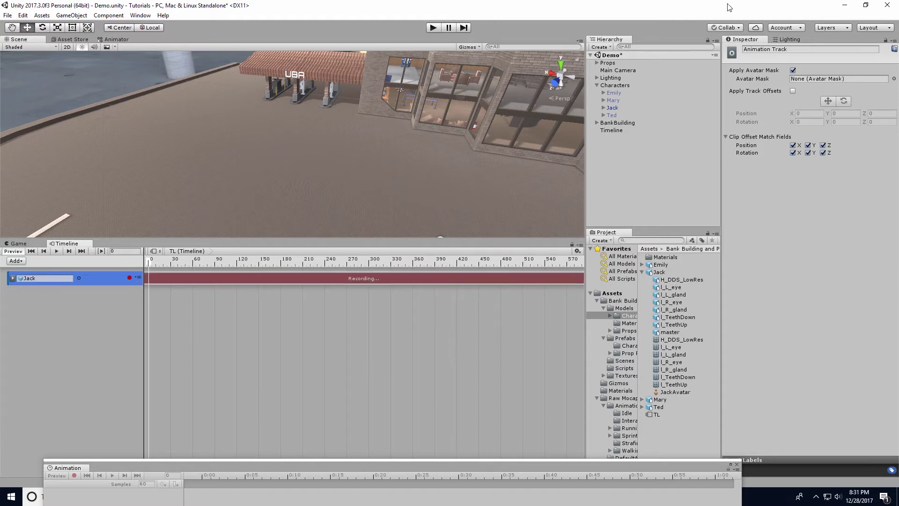
{"action": "left_click", "coordinate": [613, 107]}
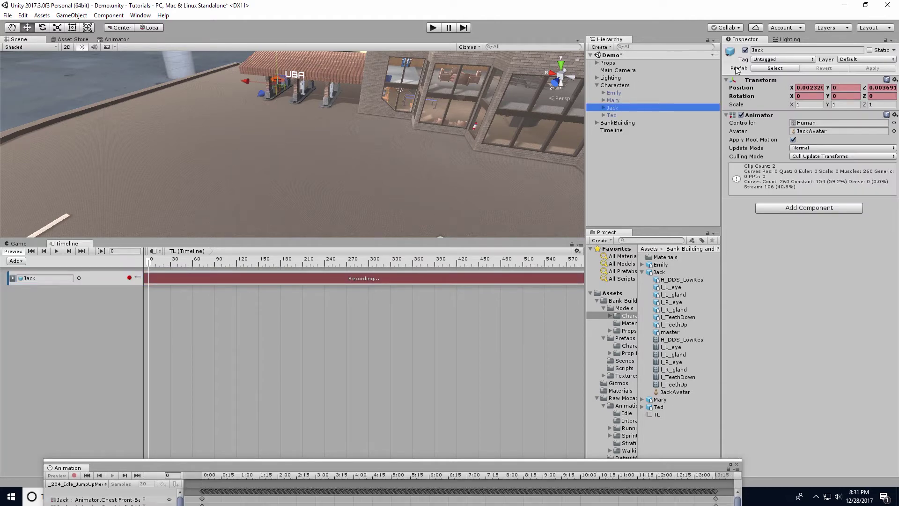
{"action": "right_click", "coordinate": [760, 86]}
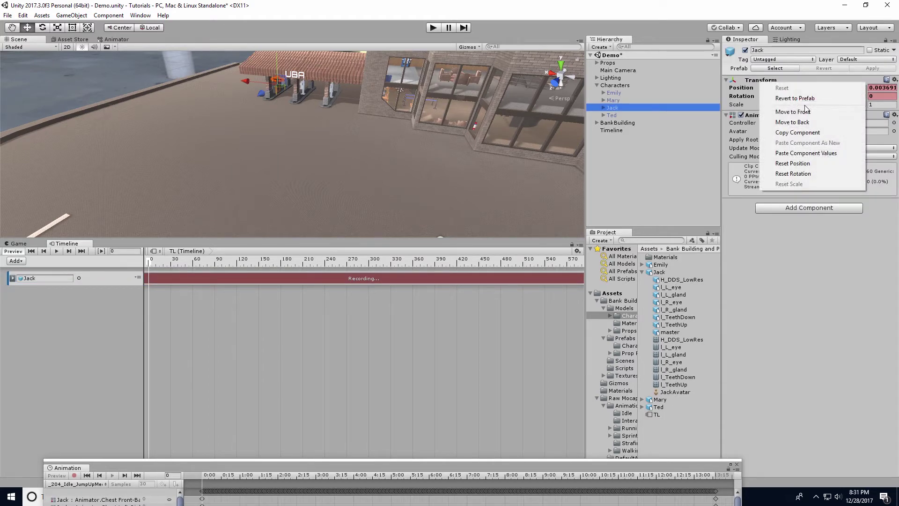
{"action": "left_click", "coordinate": [806, 154]}
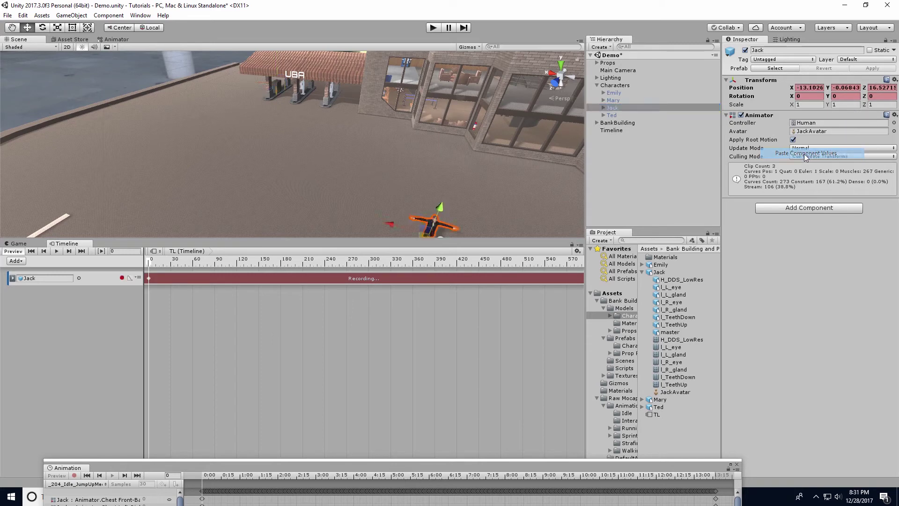
{"action": "left_click", "coordinate": [122, 279]}
{"action": "left_click_drag", "start_coordinate": [428, 195], "coordinate": [338, 232], "text": "alt"}
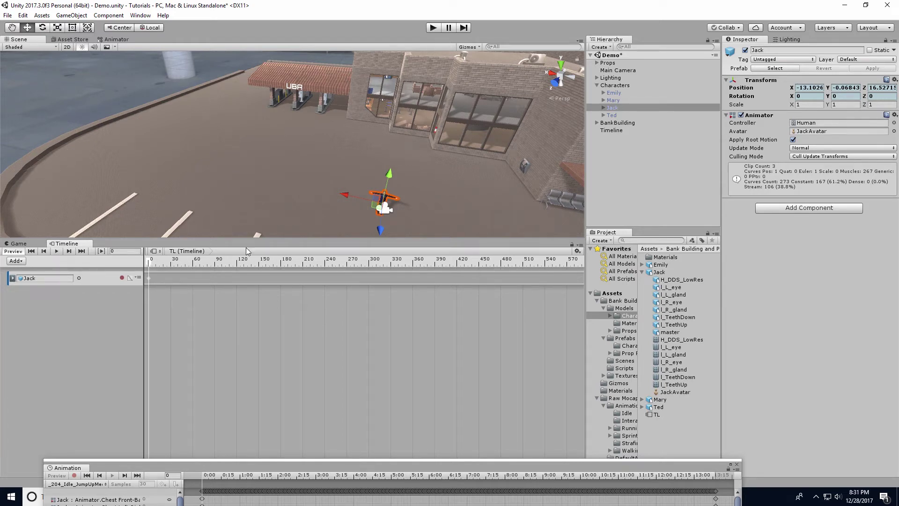
- Resume recording on Jack's track and move the playhead to frame 392
{"action": "mouse_move", "coordinate": [487, 222]}
{"action": "left_mouse_down", "text": "alt"}
{"action": "mouse_move", "coordinate": [393, 125]}
{"action": "mouse_move", "coordinate": [332, 148]}
{"action": "left_mouse_up", "text": "alt"}
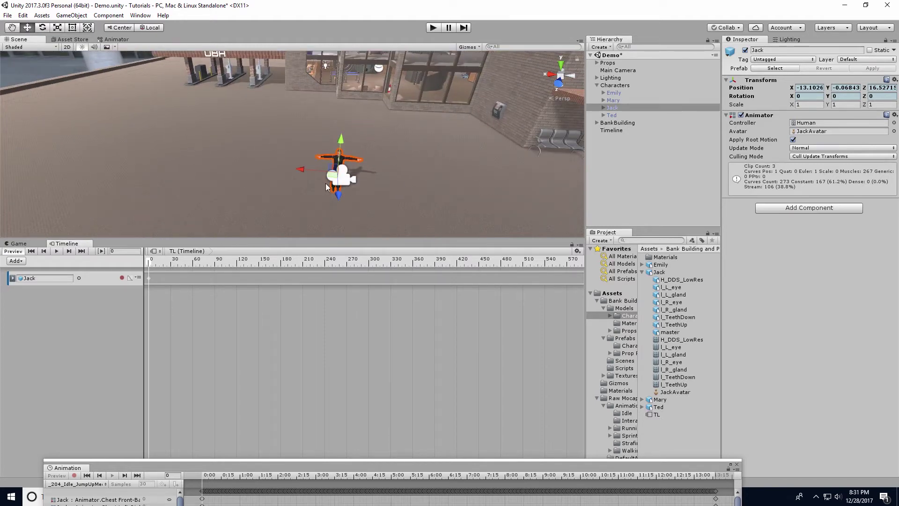
{"action": "mouse_move", "coordinate": [385, 190]}
{"action": "left_mouse_down", "text": "alt"}
{"action": "mouse_move", "coordinate": [333, 194]}
{"action": "mouse_move", "coordinate": [308, 164]}
{"action": "mouse_move", "coordinate": [292, 211]}
{"action": "mouse_move", "coordinate": [254, 207]}
{"action": "left_mouse_up", "text": "alt"}
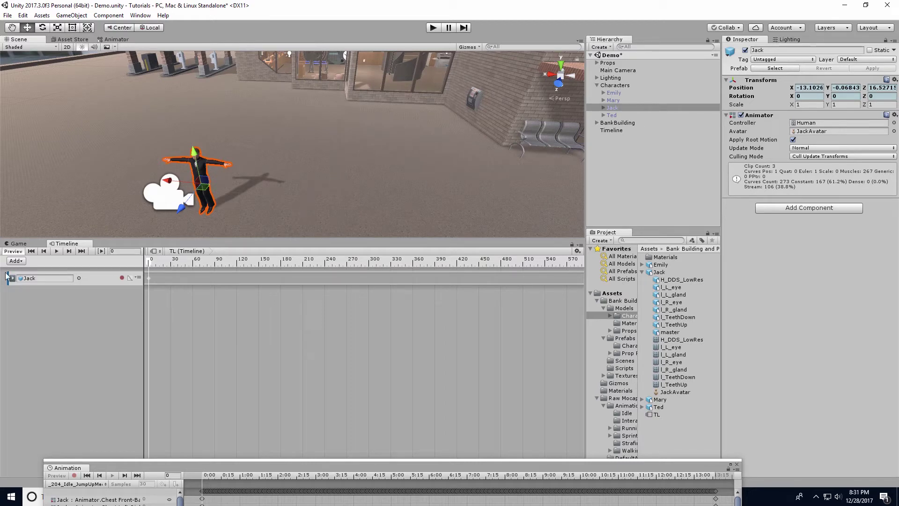
{"action": "left_click", "coordinate": [121, 278]}
{"action": "left_click_drag", "start_coordinate": [164, 239], "coordinate": [241, 213], "text": "alt"}
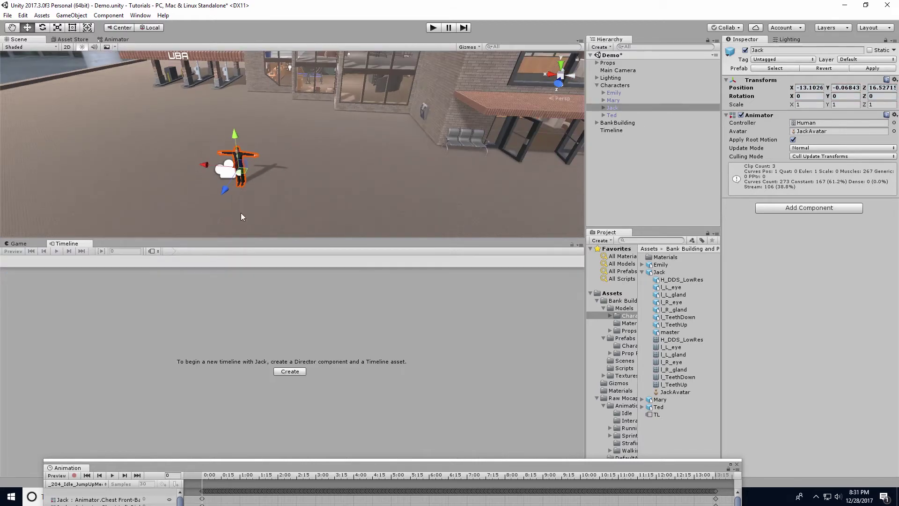
{"action": "left_click", "coordinate": [621, 131]}
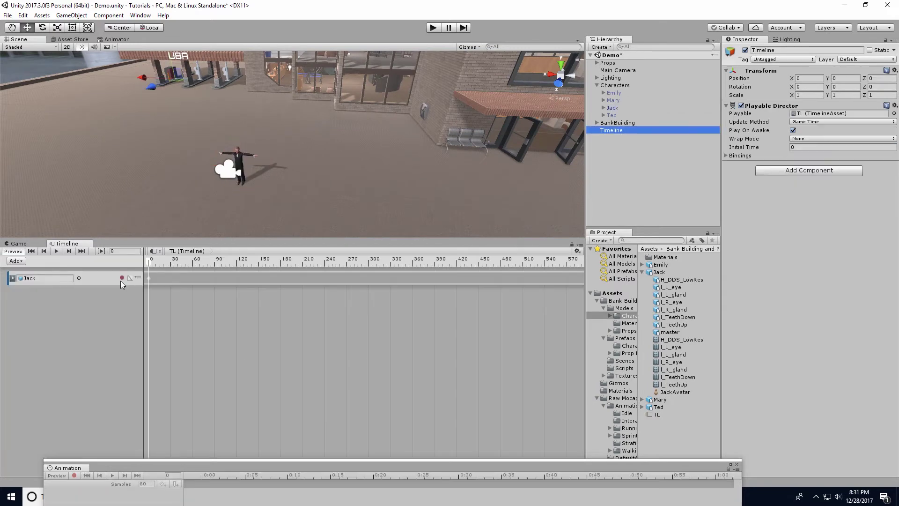
{"action": "left_click", "coordinate": [125, 279]}
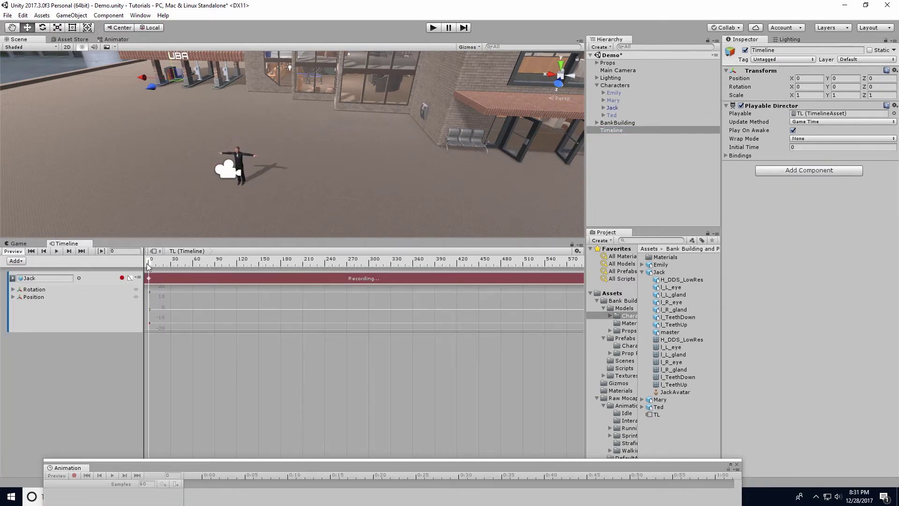
{"action": "left_click_drag", "start_coordinate": [150, 264], "coordinate": [437, 268]}
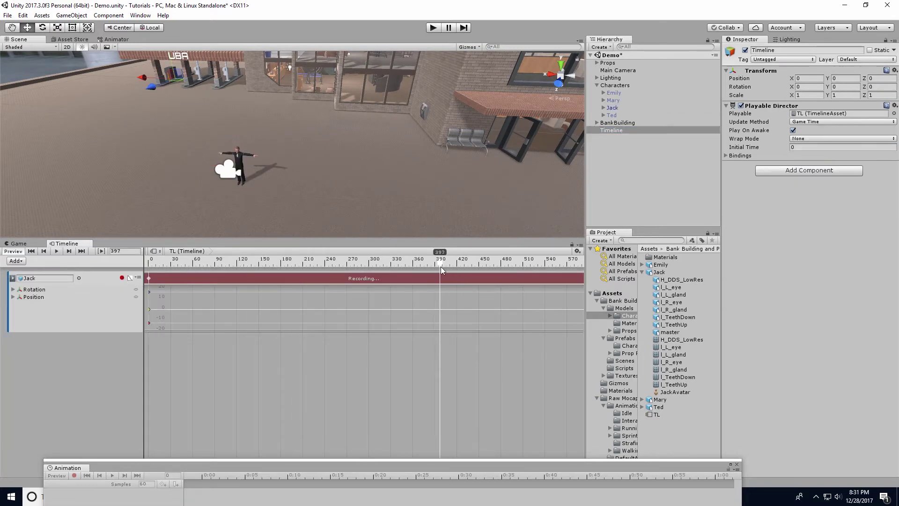
- At frame 392, move Jack along the X axis and rotate him about his vertical axis
{"action": "left_click_drag", "start_coordinate": [386, 216], "coordinate": [356, 161], "text": "alt"}
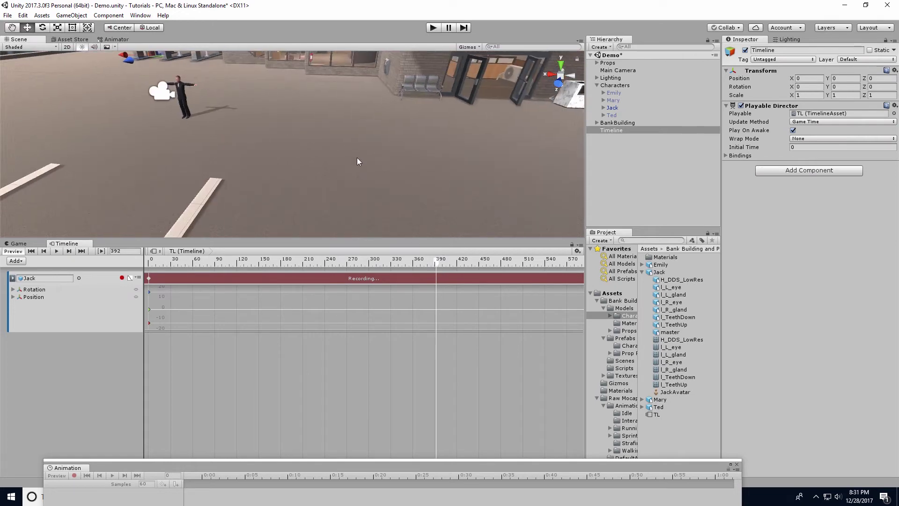
{"action": "left_click", "coordinate": [612, 107]}
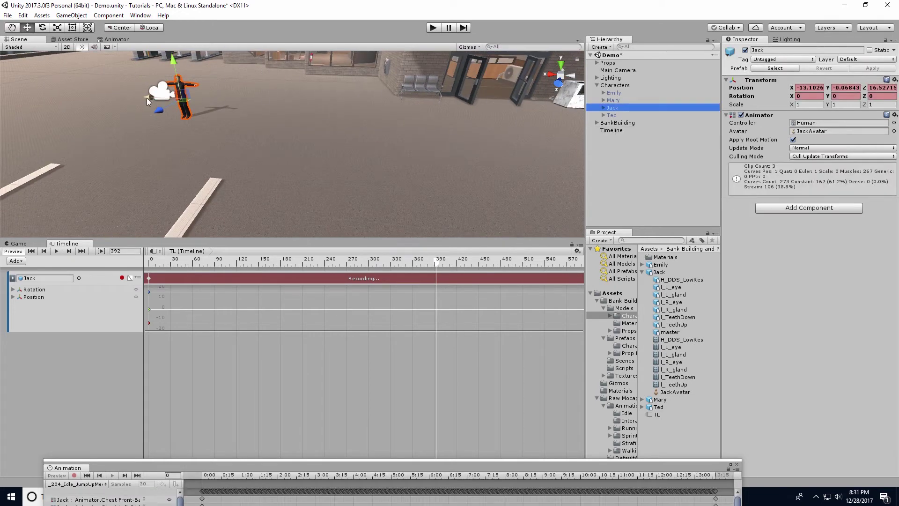
{"action": "left_click_drag", "start_coordinate": [151, 97], "coordinate": [390, 144]}
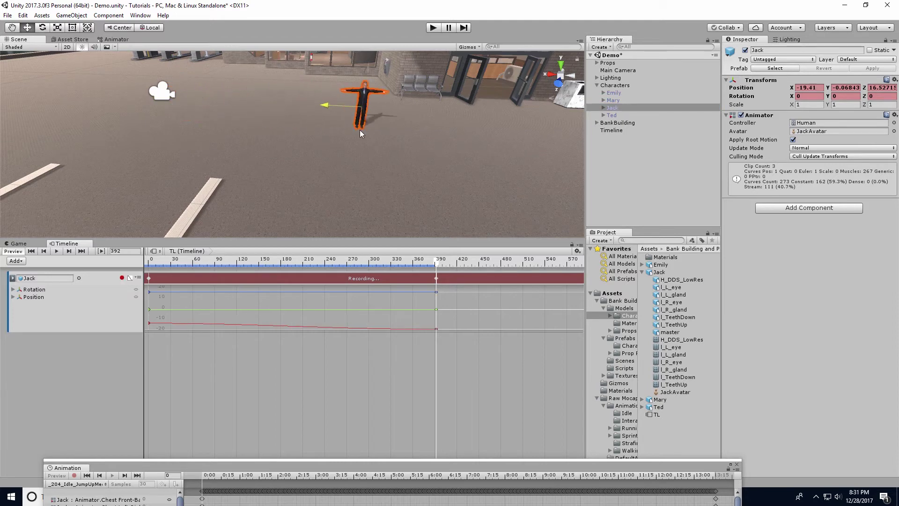
{"action": "key", "text": "e"}
{"action": "mouse_move", "coordinate": [461, 125]}
{"action": "left_mouse_down"}
{"action": "mouse_move", "coordinate": [576, 107]}
{"action": "mouse_move", "coordinate": [514, 195]}
{"action": "left_mouse_up"}
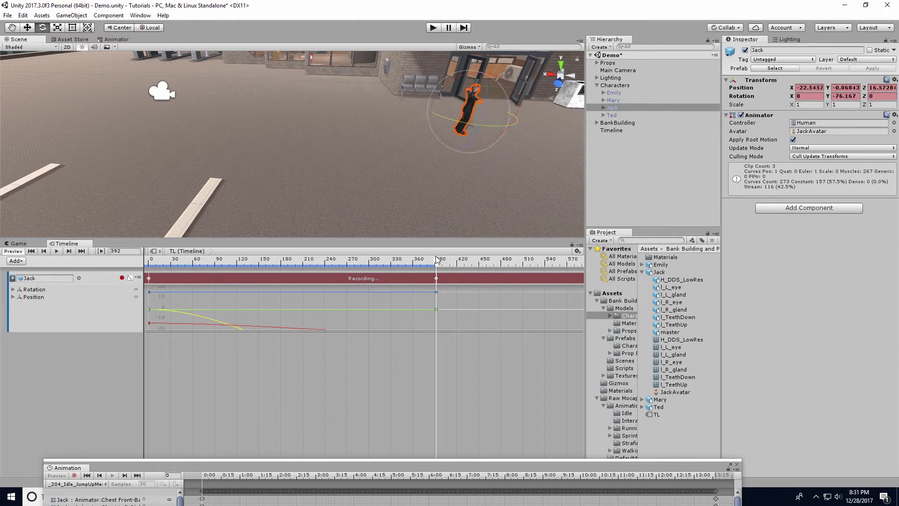
- Add an extra turn keyframe at frame 30, then play the timeline from the start
{"action": "left_click_drag", "start_coordinate": [438, 260], "coordinate": [141, 294]}
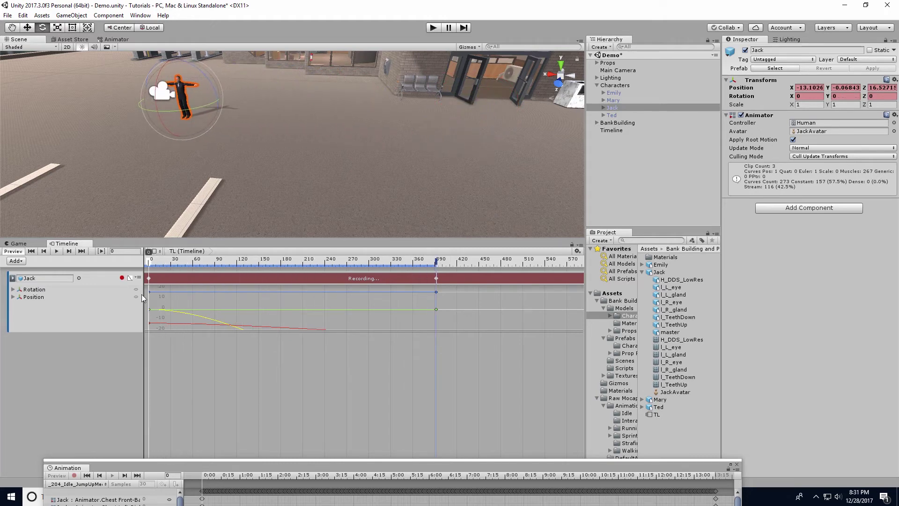
{"action": "mouse_move", "coordinate": [141, 294]}
{"action": "left_mouse_down"}
{"action": "mouse_move", "coordinate": [264, 288]}
{"action": "mouse_move", "coordinate": [171, 296]}
{"action": "left_mouse_up"}
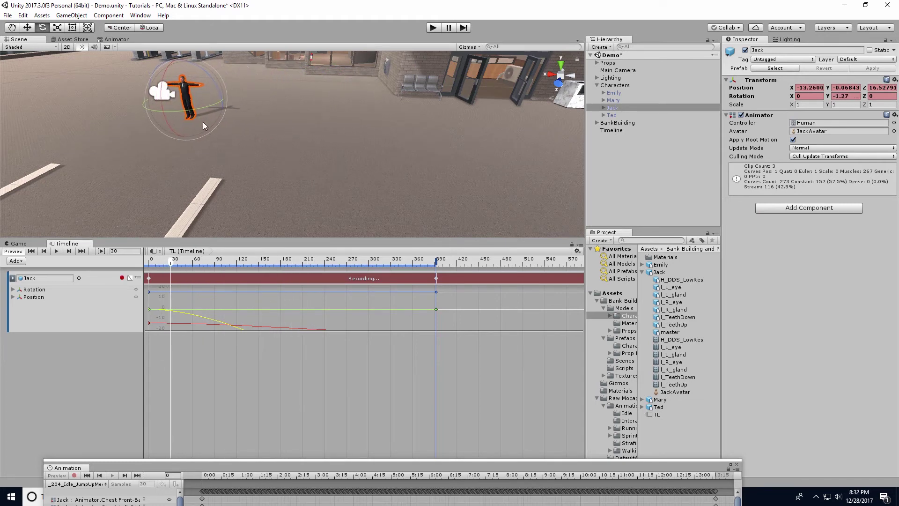
{"action": "left_click_drag", "start_coordinate": [195, 108], "coordinate": [286, 89]}
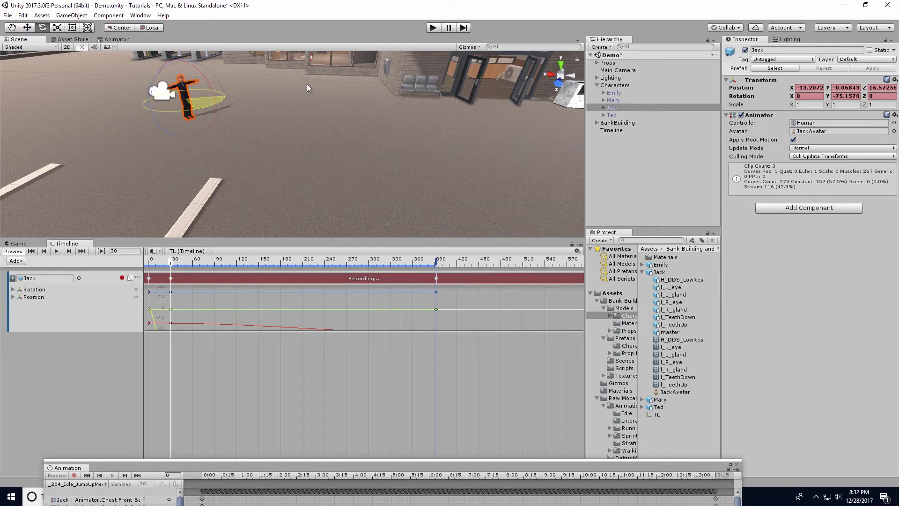
{"action": "left_click_drag", "start_coordinate": [307, 84], "coordinate": [308, 83]}
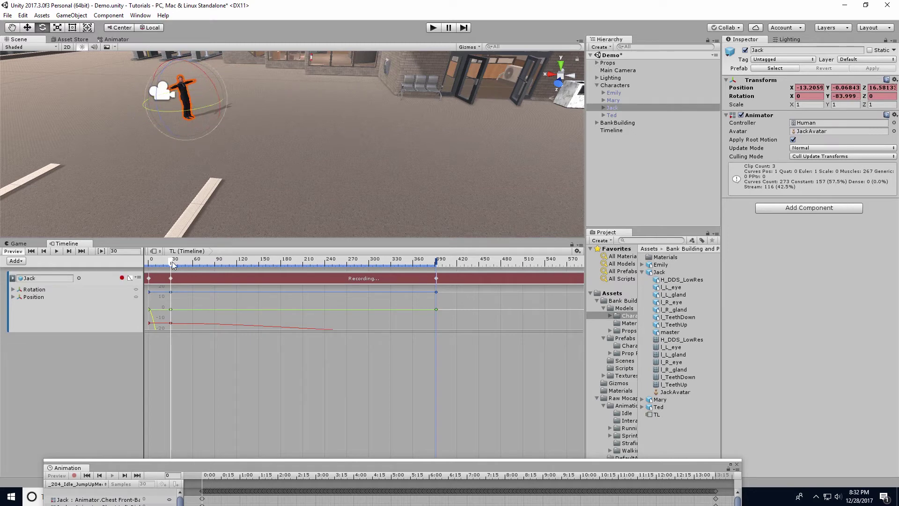
{"action": "left_click_drag", "start_coordinate": [173, 261], "coordinate": [73, 268]}
{"action": "left_click", "coordinate": [57, 251]}
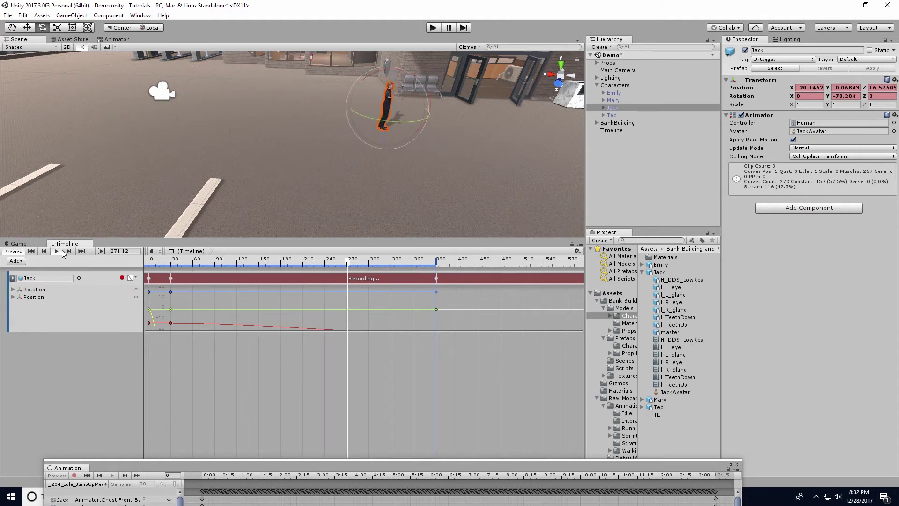
- Stop recording, scrub to check Jack's move and turn, then fit his keys and frame him
{"action": "left_click", "coordinate": [122, 279]}
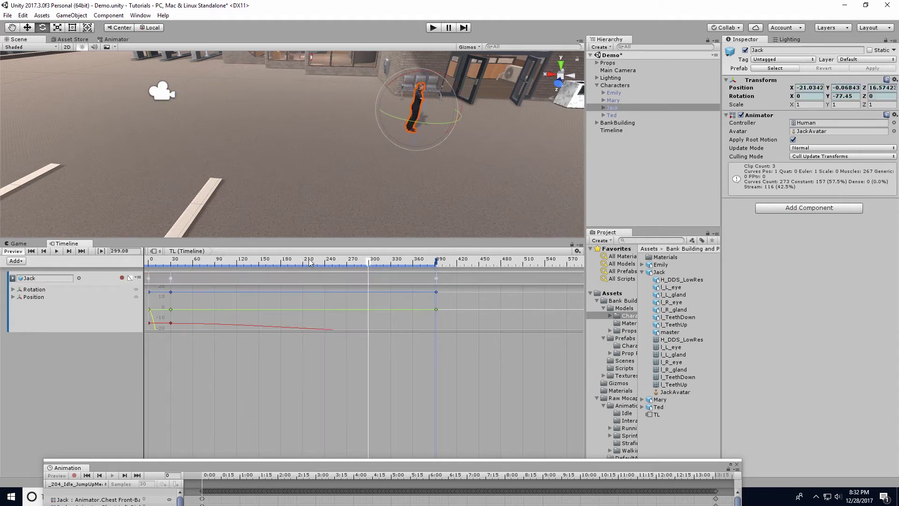
{"action": "left_click_drag", "start_coordinate": [149, 262], "coordinate": [290, 264]}
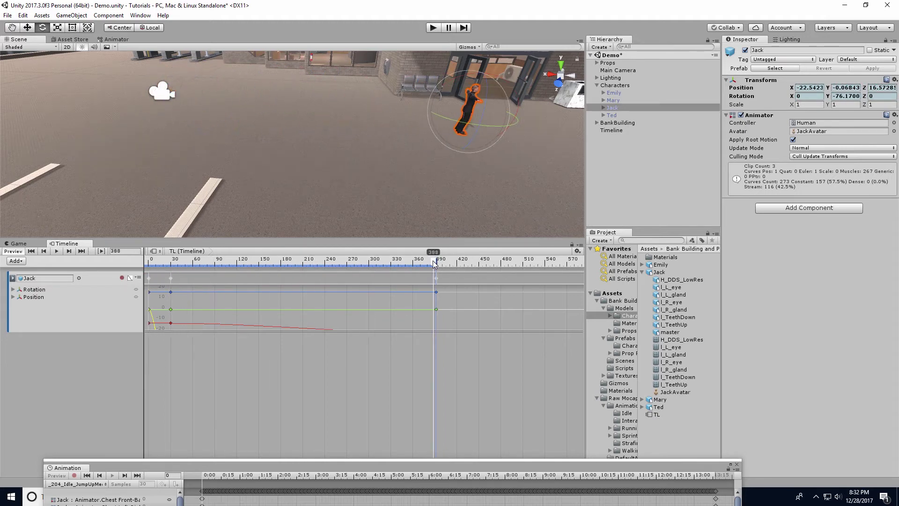
{"action": "left_click_drag", "start_coordinate": [290, 265], "coordinate": [124, 291]}
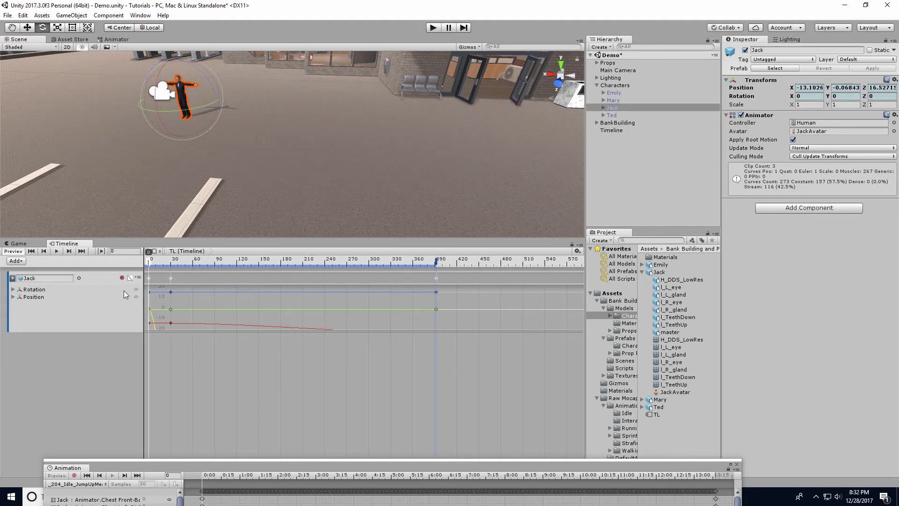
{"action": "left_click", "coordinate": [13, 283]}
{"action": "key", "text": "f"}
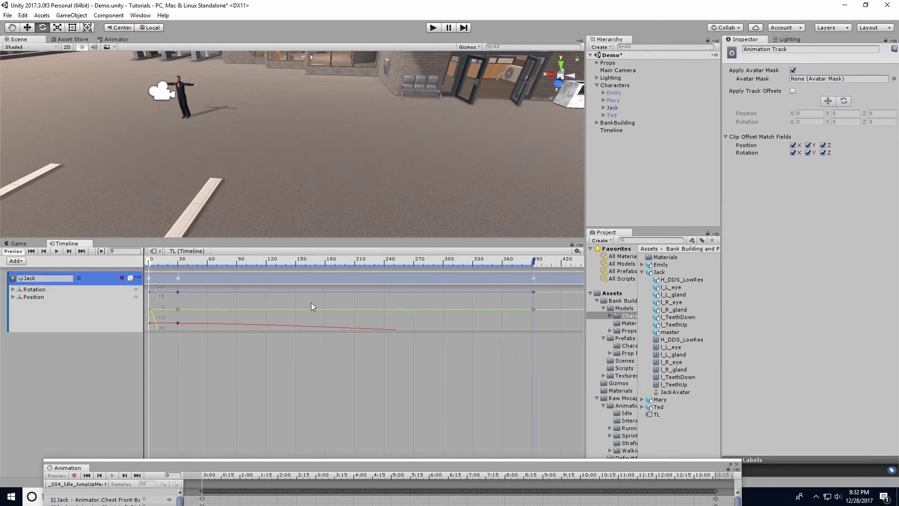
{"action": "scroll", "coordinate": [311, 303], "scroll_direction": "down", "scroll_amount": 5}
{"action": "left_click_drag", "start_coordinate": [354, 228], "coordinate": [297, 178], "text": "alt"}
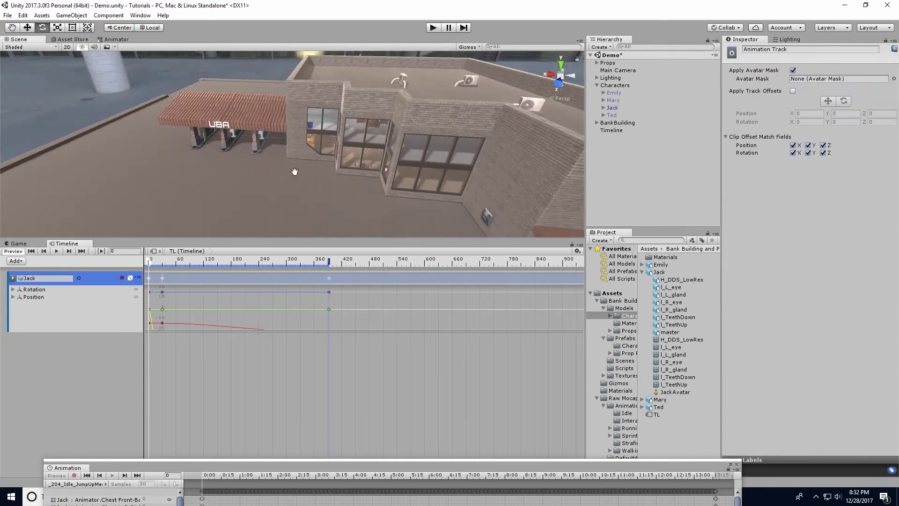
{"action": "key", "text": "f"}
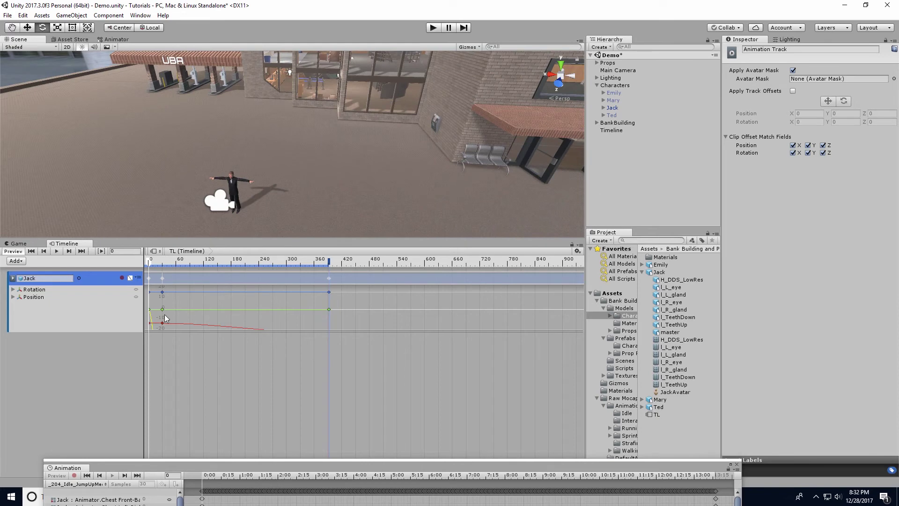
- Add a second Animation Track and bind Jack to it
{"action": "left_click", "coordinate": [19, 264]}
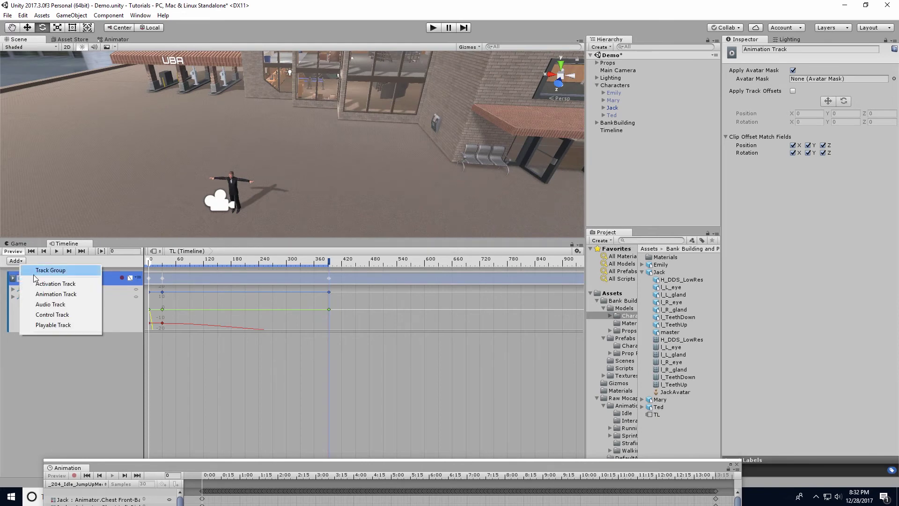
{"action": "left_click", "coordinate": [43, 291]}
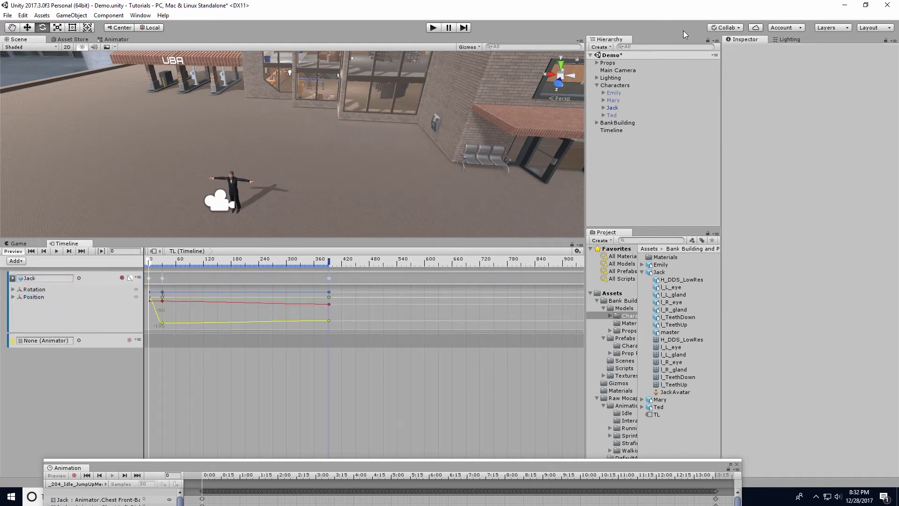
{"action": "left_click_drag", "start_coordinate": [612, 108], "coordinate": [58, 345]}
{"action": "mouse_move", "coordinate": [150, 262]}
{"action": "left_mouse_down"}
{"action": "mouse_move", "coordinate": [162, 276]}
{"action": "mouse_move", "coordinate": [137, 284]}
{"action": "left_mouse_up"}
{"action": "right_click_drag", "start_coordinate": [218, 218], "coordinate": [237, 224]}
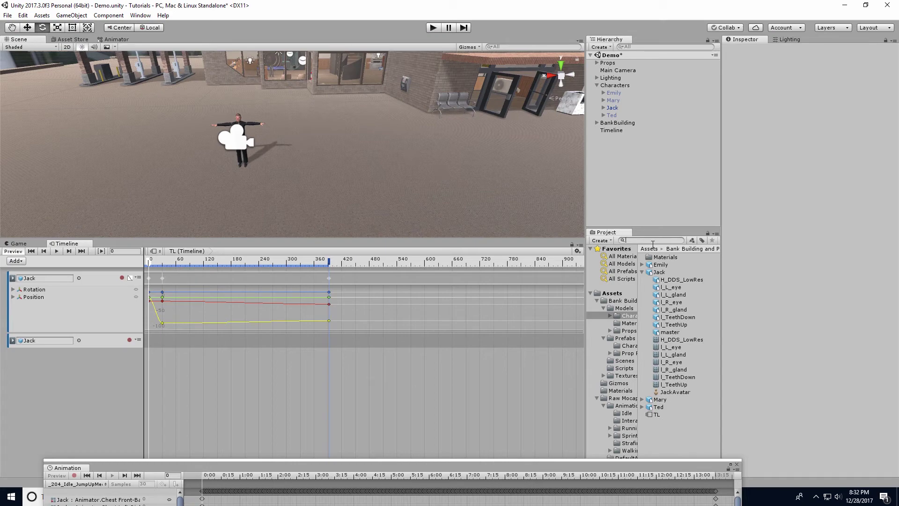
{"action": "type", "text": "walk"}
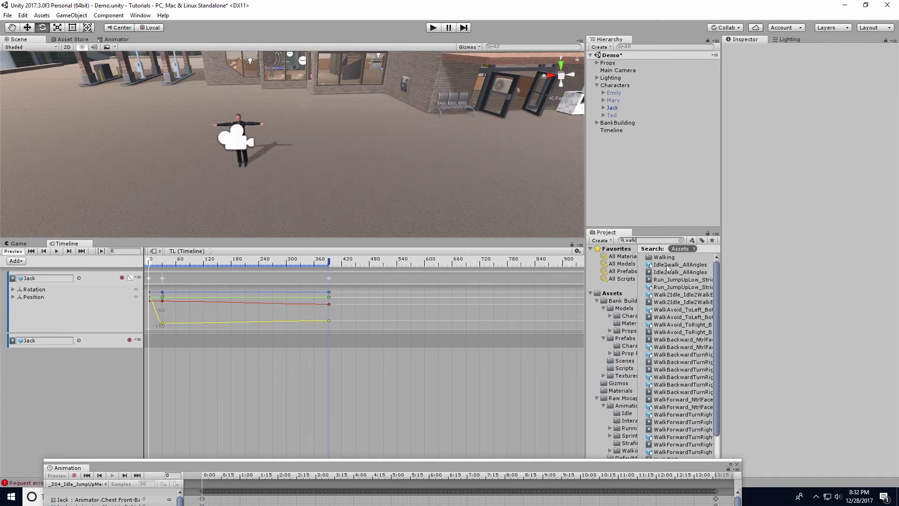
{"action": "scroll", "coordinate": [689, 434], "scroll_direction": "down", "scroll_amount": 2}
- Place the WalkFWD clip on Jack's new track and enter Play mode
{"action": "left_click_drag", "start_coordinate": [665, 428], "coordinate": [278, 373]}
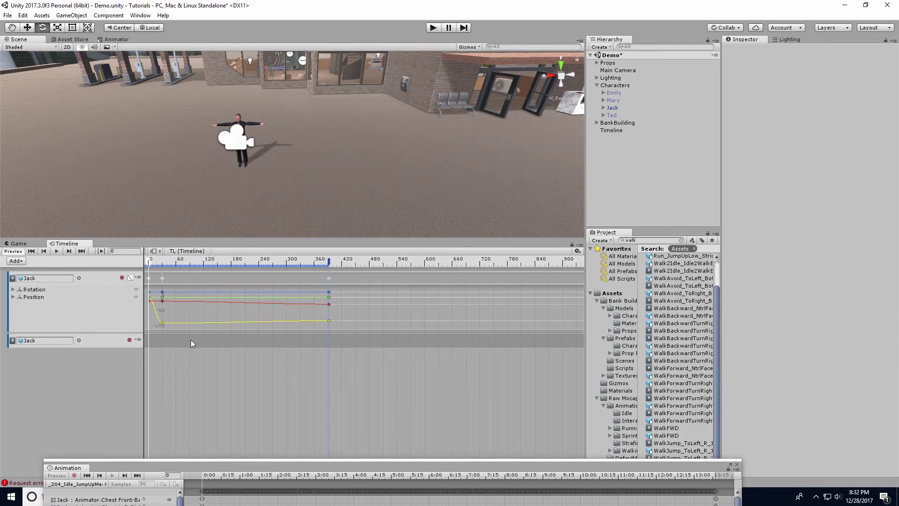
{"action": "left_click_drag", "start_coordinate": [197, 337], "coordinate": [278, 343]}
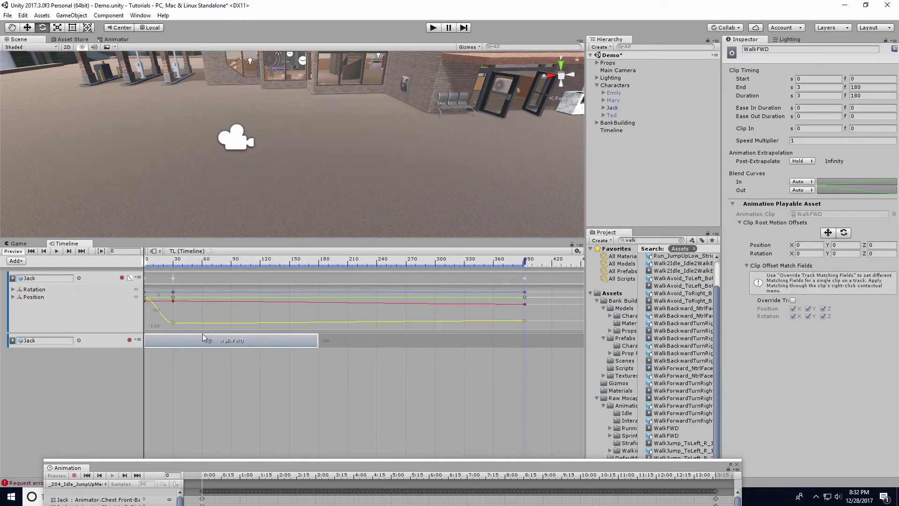
{"action": "scroll", "coordinate": [304, 188], "scroll_direction": "down", "scroll_amount": 5}
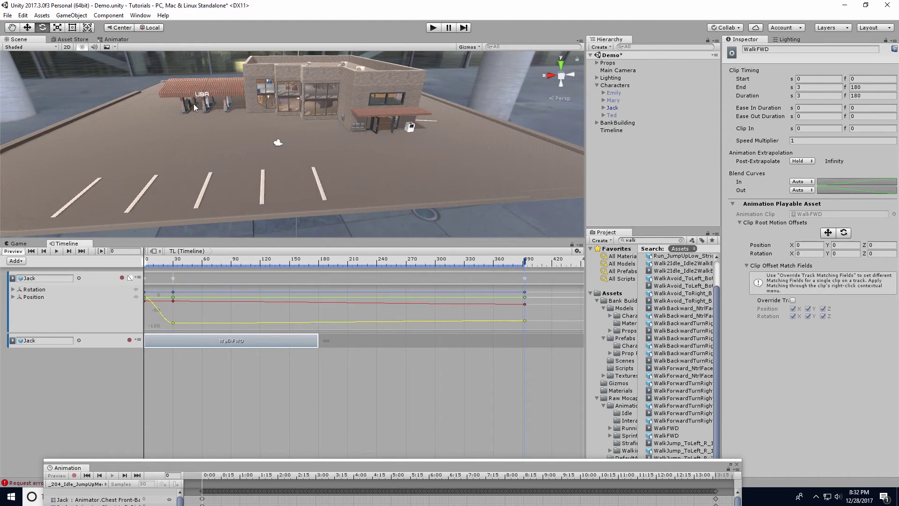
{"action": "left_click_drag", "start_coordinate": [193, 104], "coordinate": [165, 53], "text": "alt"}
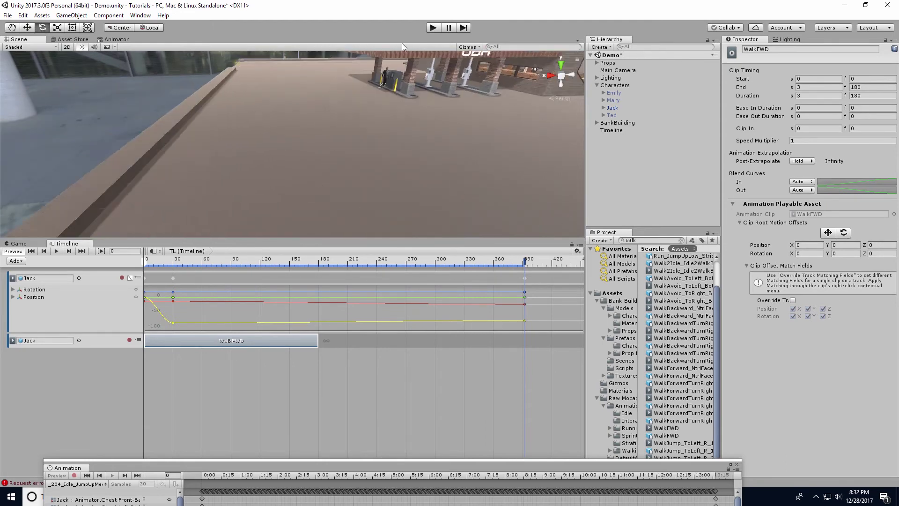
{"action": "middle_click_drag", "start_coordinate": [119, 201], "coordinate": [244, 132]}
{"action": "mouse_move", "coordinate": [245, 133]}
{"action": "left_mouse_down", "text": "alt"}
{"action": "mouse_move", "coordinate": [342, 176]}
{"action": "mouse_move", "coordinate": [131, 210]}
{"action": "left_mouse_up", "text": "alt"}
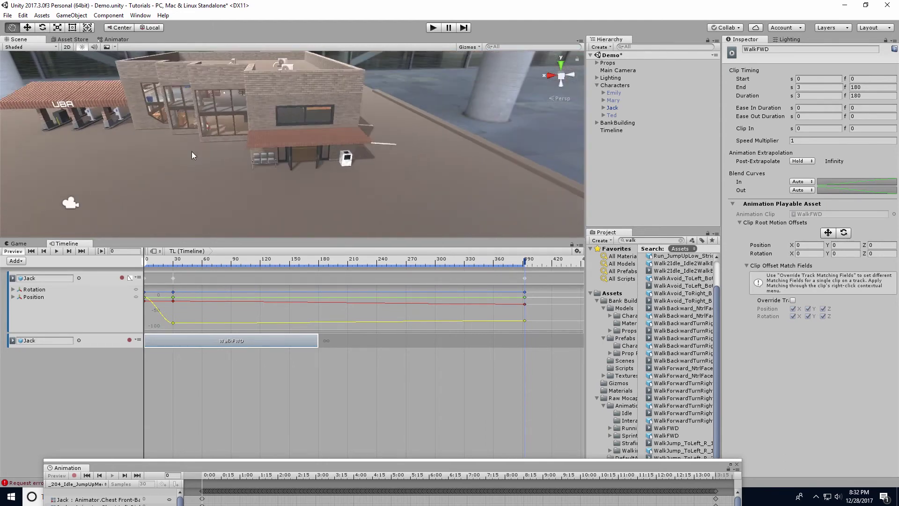
{"action": "left_click", "coordinate": [432, 29]}
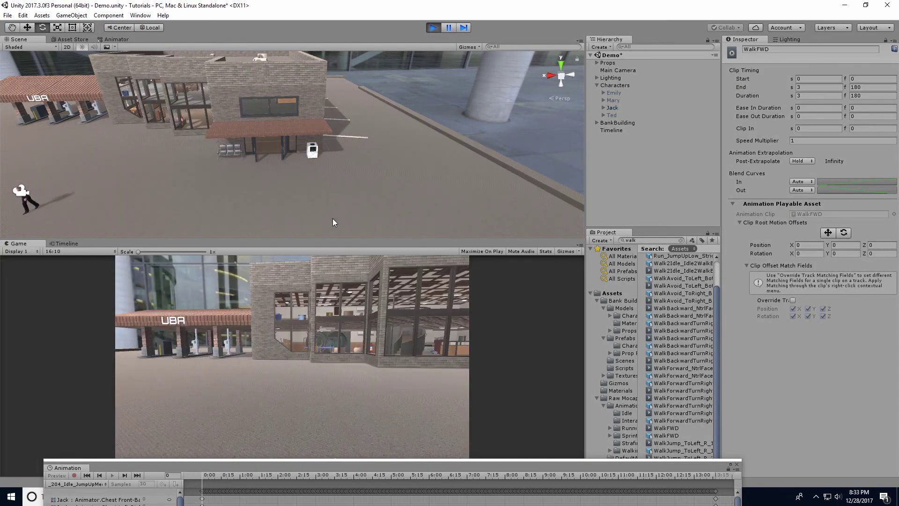
- Stop Play mode and select Timeline to show its Playable Director settings
{"action": "left_click_drag", "start_coordinate": [111, 191], "coordinate": [210, 190], "text": "alt"}
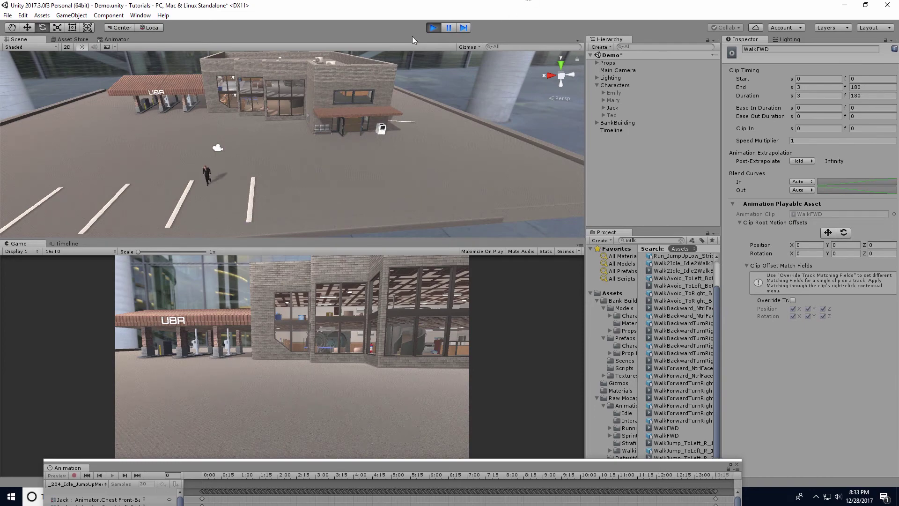
{"action": "left_click", "coordinate": [435, 28]}
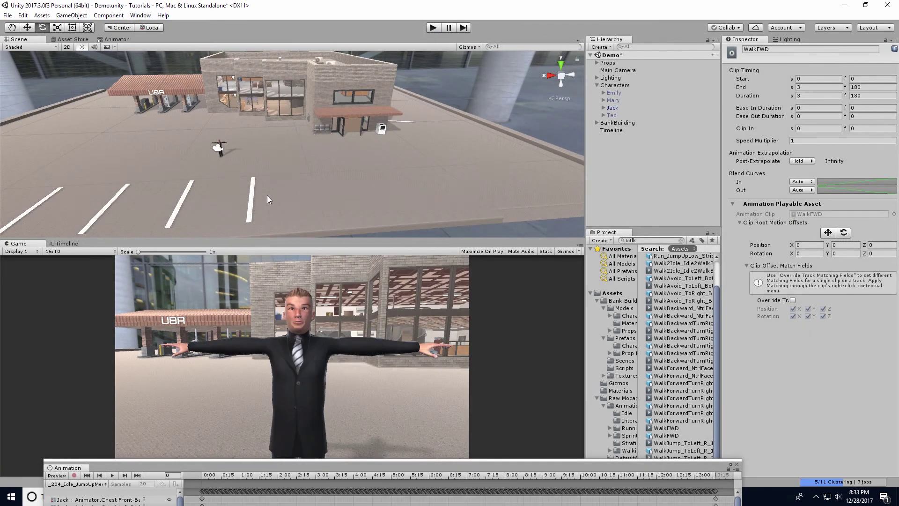
{"action": "left_click_drag", "start_coordinate": [267, 195], "coordinate": [250, 165], "text": "alt"}
{"action": "left_click", "coordinate": [618, 130]}
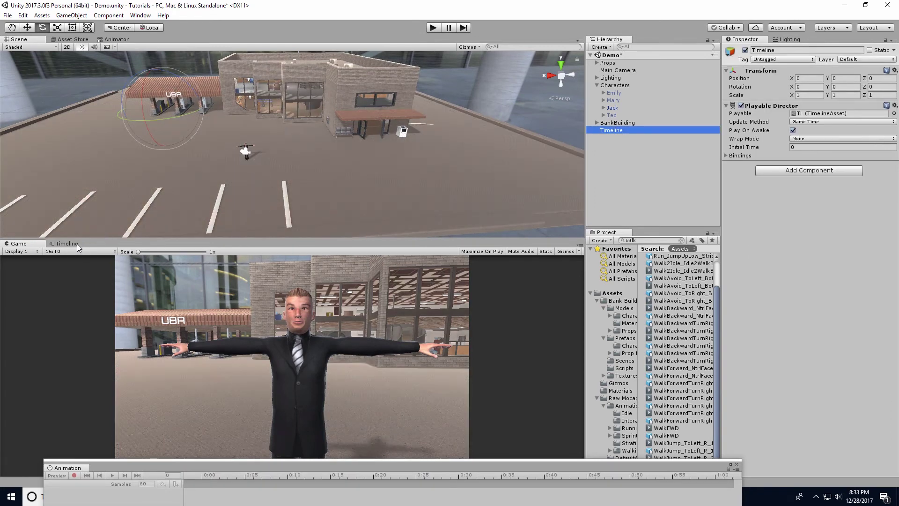
- Add an override track under the WalkFWD track and nest the keyframed Jack track there
{"action": "left_click", "coordinate": [67, 243]}
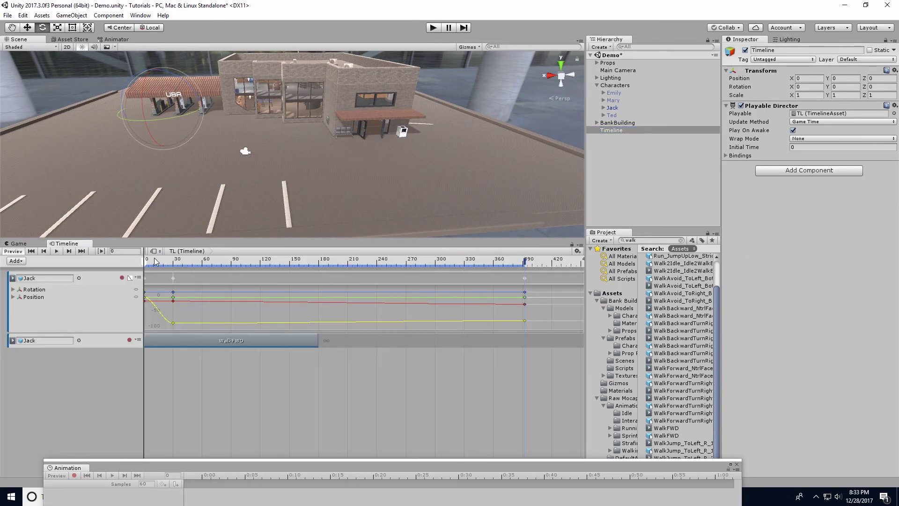
{"action": "left_click_drag", "start_coordinate": [155, 261], "coordinate": [155, 261]}
{"action": "scroll", "coordinate": [288, 326], "scroll_direction": "down", "scroll_amount": 5}
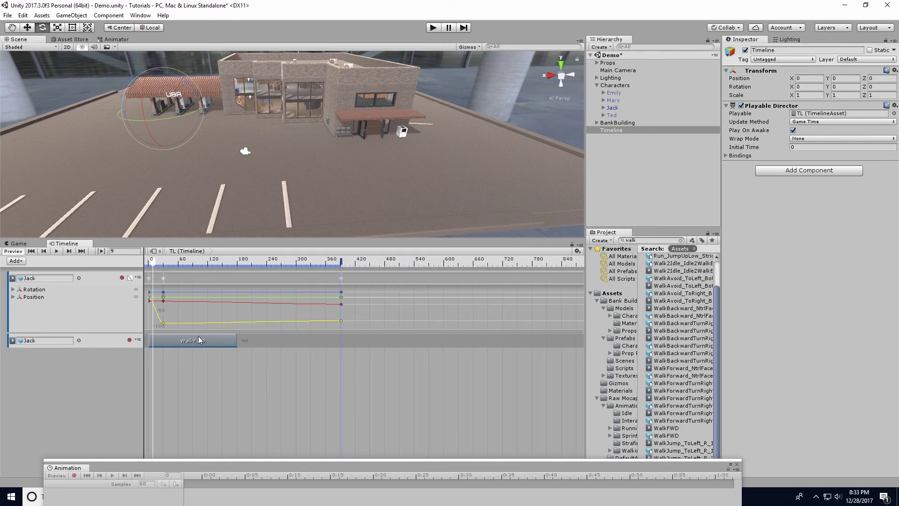
{"action": "right_click", "coordinate": [94, 344]}
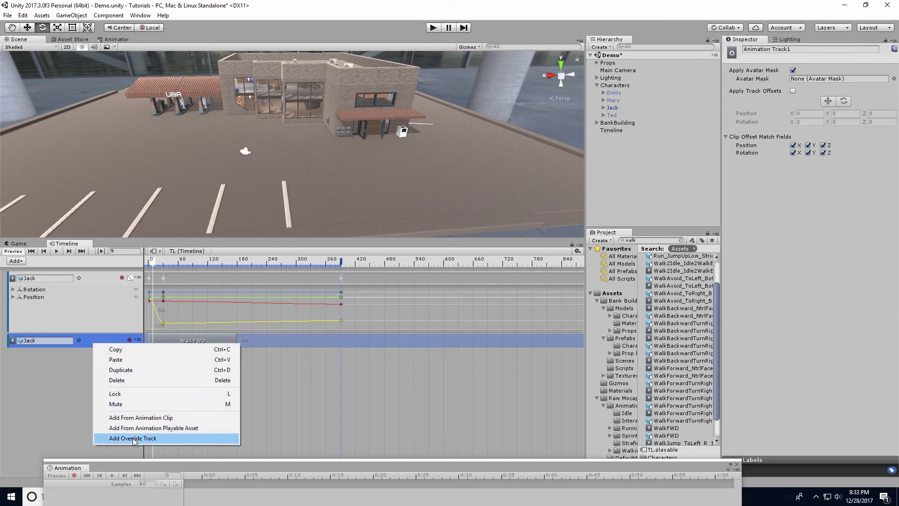
{"action": "left_click", "coordinate": [134, 440]}
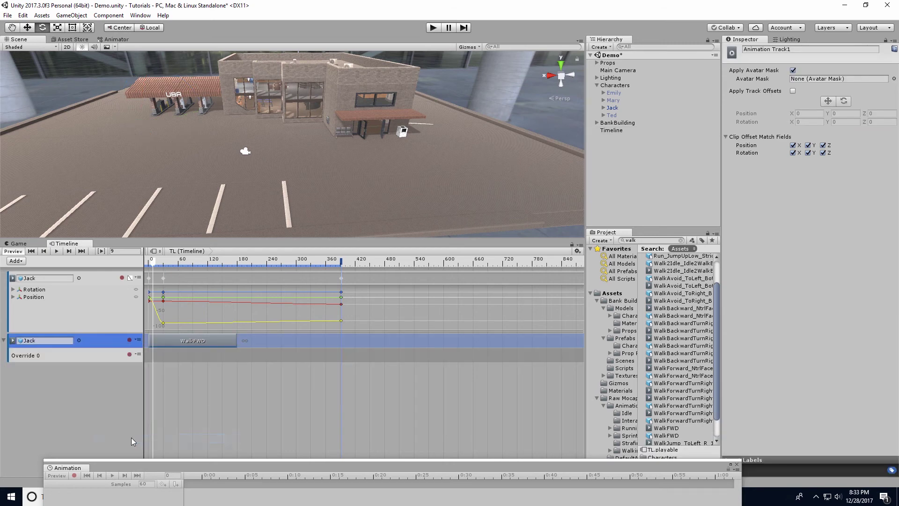
{"action": "left_click", "coordinate": [94, 277]}
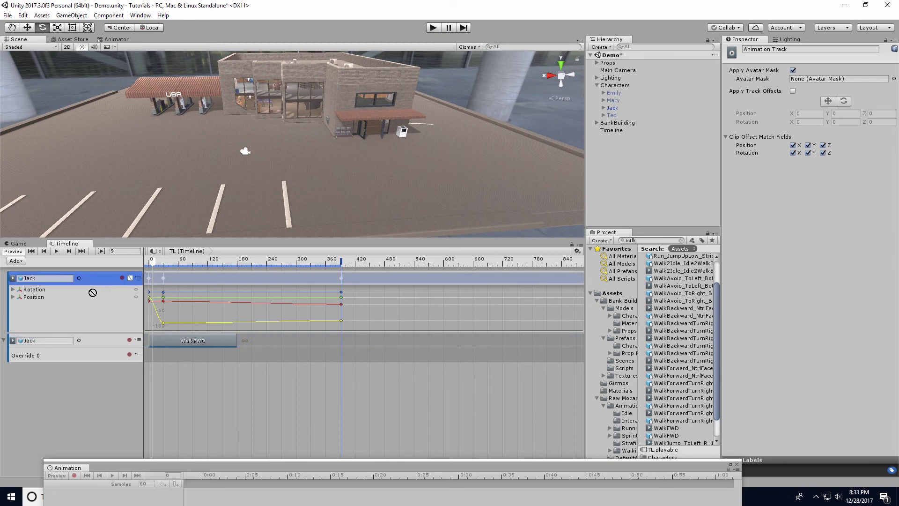
{"action": "left_click", "coordinate": [82, 356]}
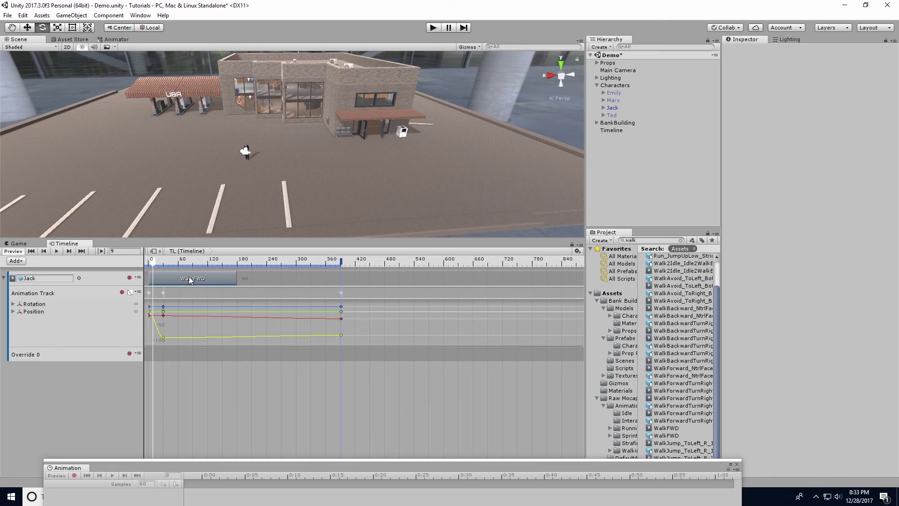
- Delete the empty Override 0 track and scrub to preview Jack's animation
{"action": "left_click", "coordinate": [56, 354]}
{"action": "right_click", "coordinate": [55, 353]}
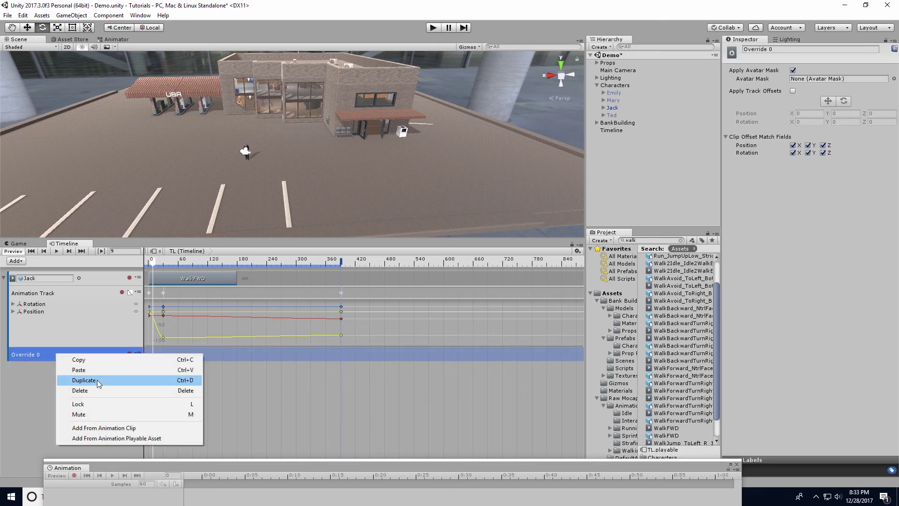
{"action": "left_click", "coordinate": [92, 389]}
{"action": "scroll", "coordinate": [162, 298], "scroll_direction": "up", "scroll_amount": 2}
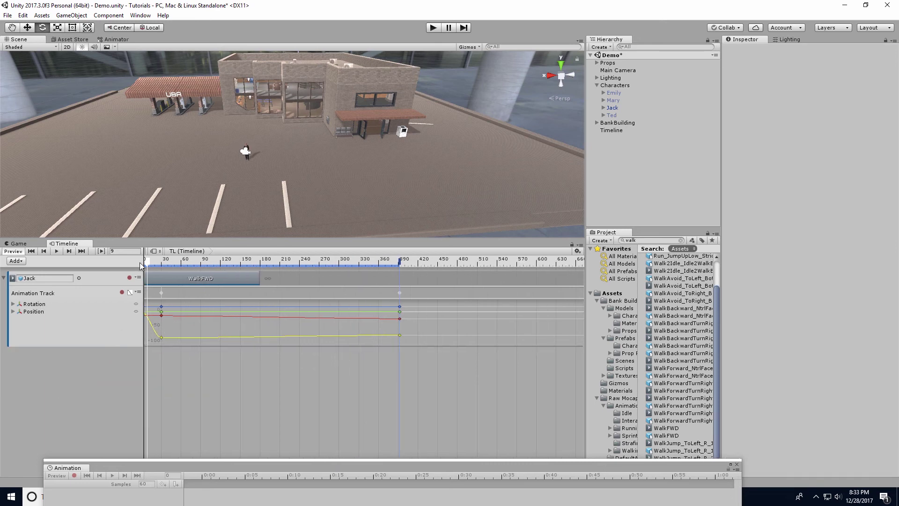
{"action": "mouse_move", "coordinate": [141, 263]}
{"action": "left_mouse_down"}
{"action": "mouse_move", "coordinate": [249, 262]}
{"action": "mouse_move", "coordinate": [302, 278]}
{"action": "mouse_move", "coordinate": [255, 288]}
{"action": "mouse_move", "coordinate": [387, 278]}
{"action": "left_mouse_up"}
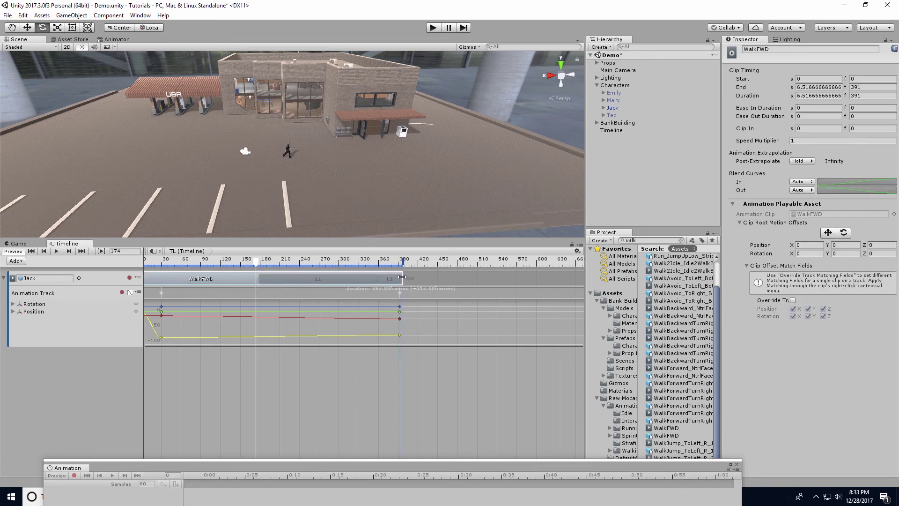
- Extend WalkFWD to loop until frame 391, then preview the timeline from frame 0
{"action": "left_click_drag", "start_coordinate": [387, 278], "coordinate": [398, 278]}
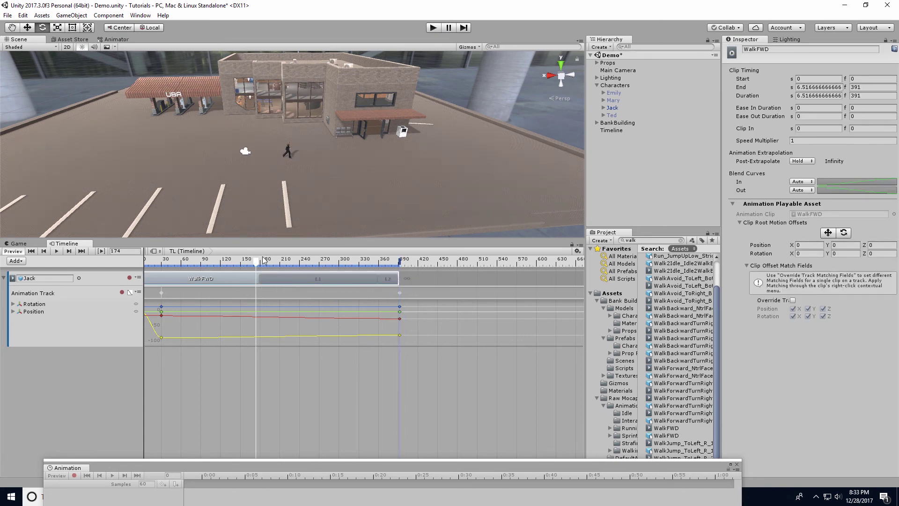
{"action": "left_click_drag", "start_coordinate": [257, 264], "coordinate": [127, 283]}
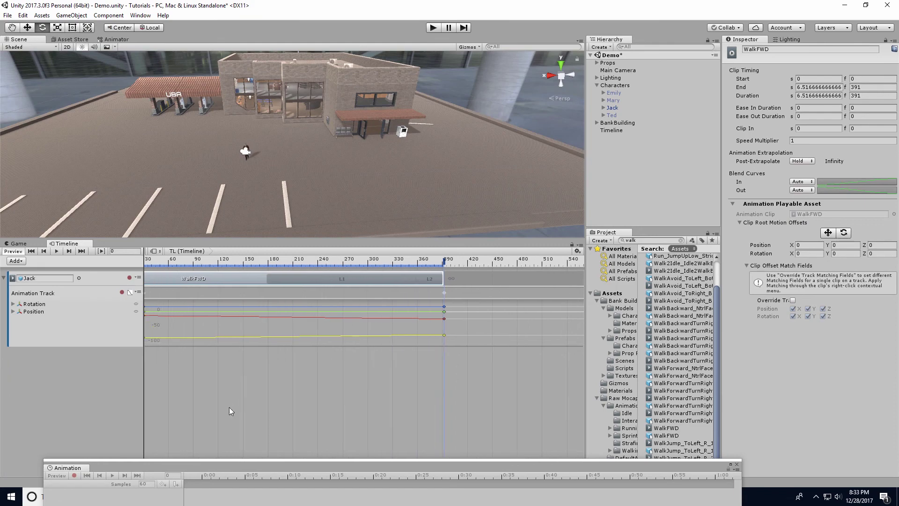
{"action": "scroll", "coordinate": [229, 407], "scroll_direction": "up", "scroll_amount": 2}
{"action": "left_click", "coordinate": [55, 249]}
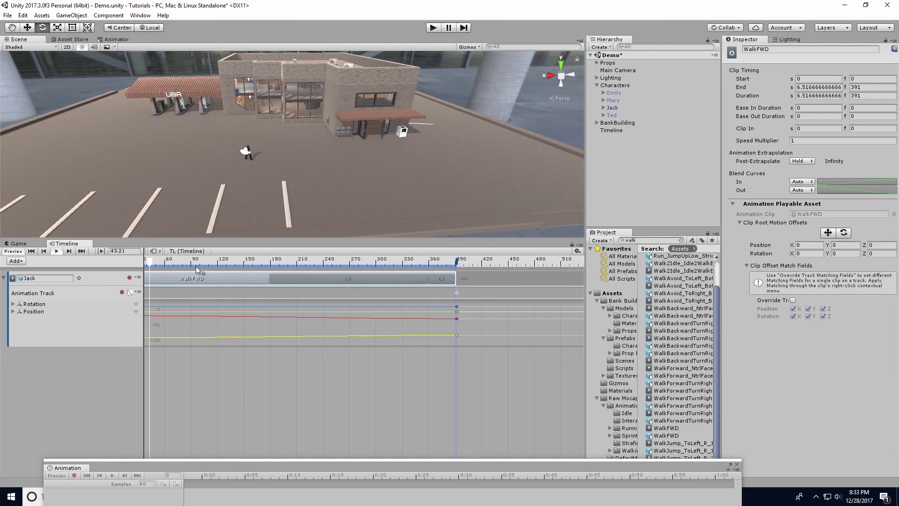
{"action": "mouse_move", "coordinate": [266, 195]}
{"action": "middle_mouse_down"}
{"action": "mouse_move", "coordinate": [273, 199]}
{"action": "mouse_move", "coordinate": [258, 176]}
{"action": "mouse_move", "coordinate": [246, 204]}
{"action": "mouse_move", "coordinate": [356, 193]}
{"action": "middle_mouse_up"}
{"action": "scroll", "coordinate": [357, 193], "scroll_direction": "down", "scroll_amount": 3}
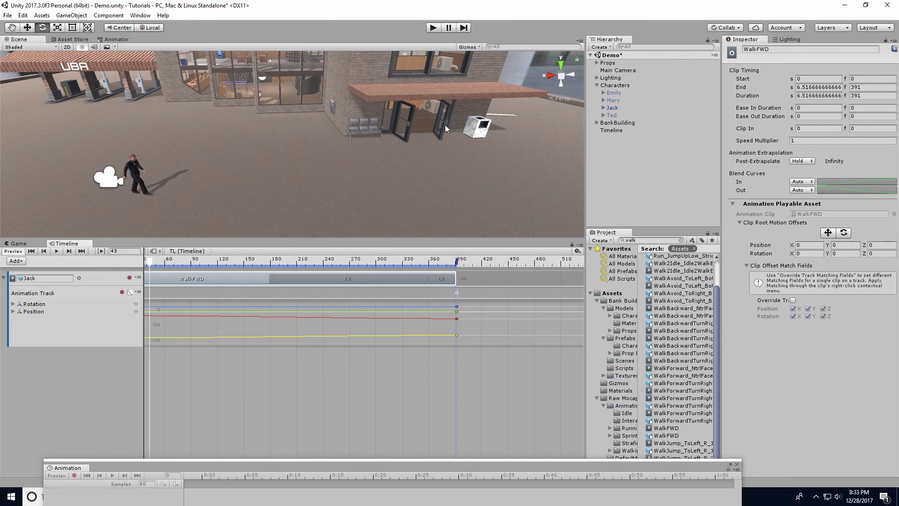
- Enter Play mode to watch Jack's walk-and-turn animation in the Game view
{"action": "left_click", "coordinate": [433, 28]}
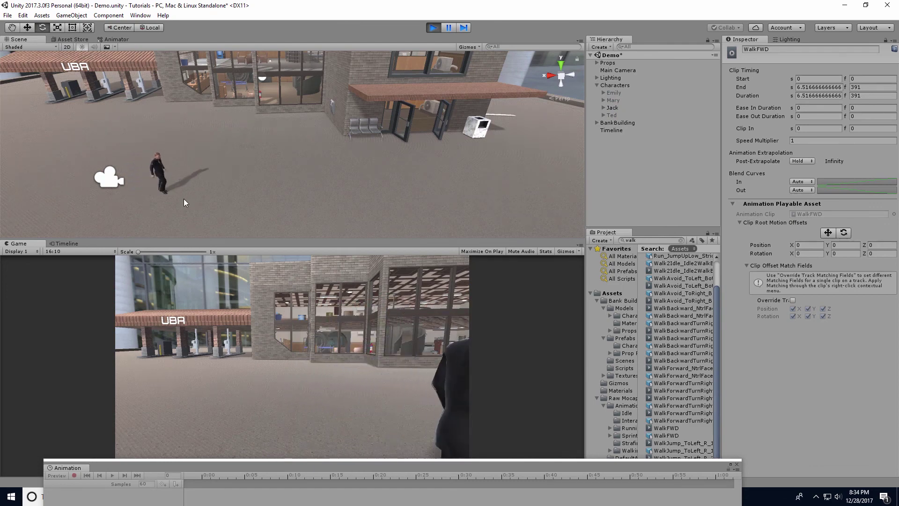
{"action": "scroll", "coordinate": [184, 199], "scroll_direction": "down", "scroll_amount": 3}
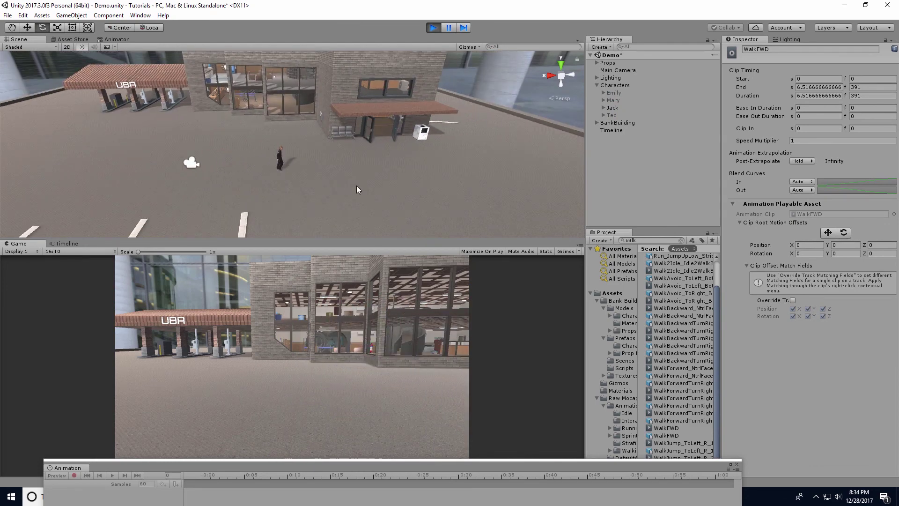